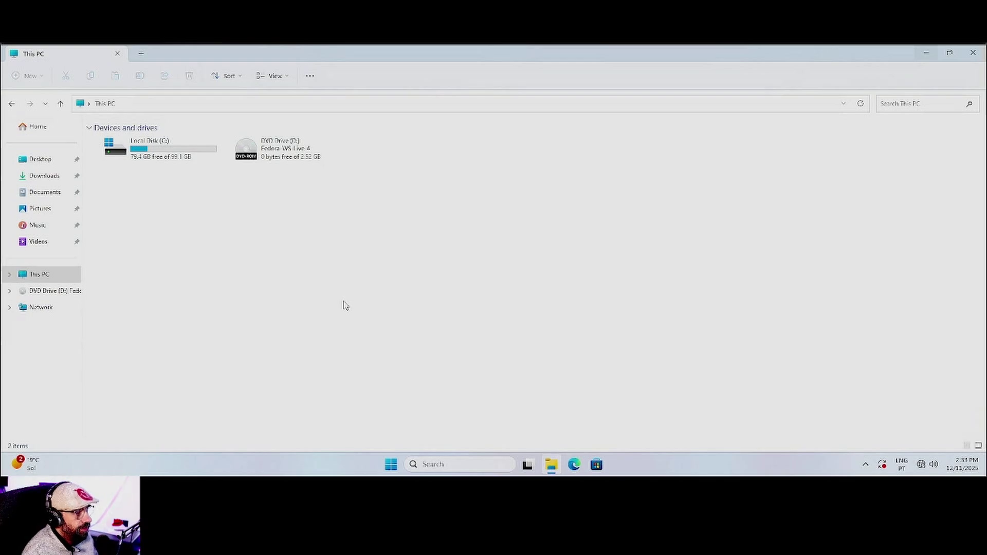
- Check the Local Disk (C:) drive in This PC, open it briefly and return to the drive overview
double_click(170, 152)
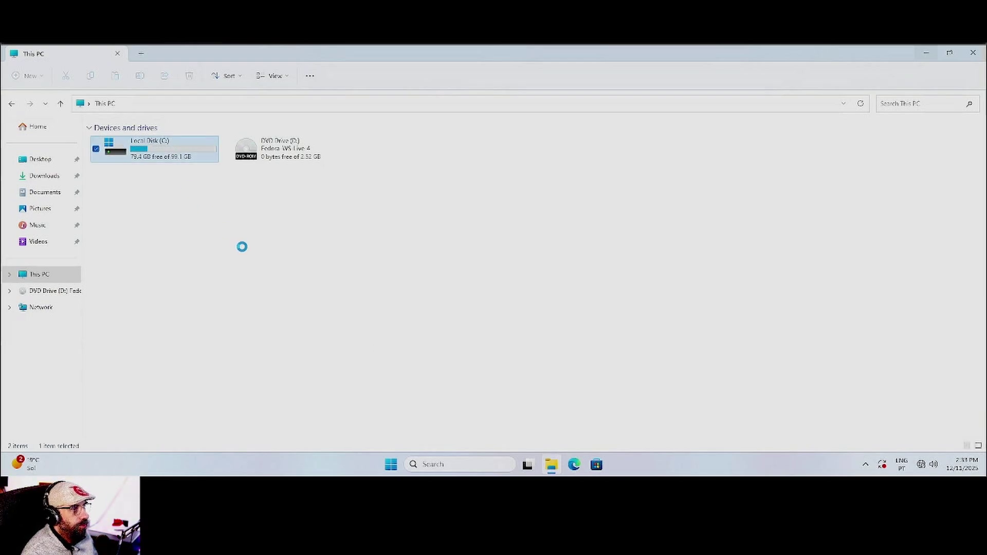
click(94, 149)
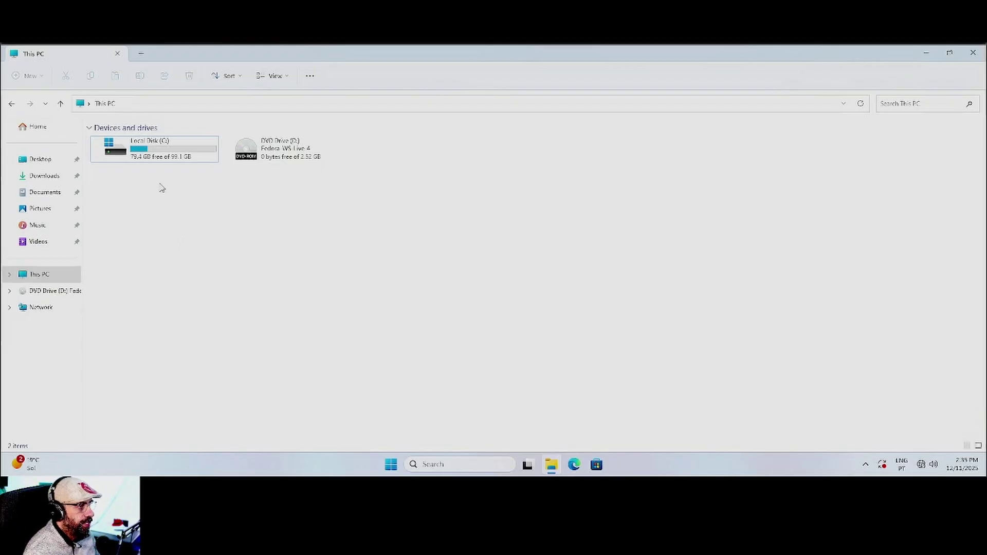
click(169, 156)
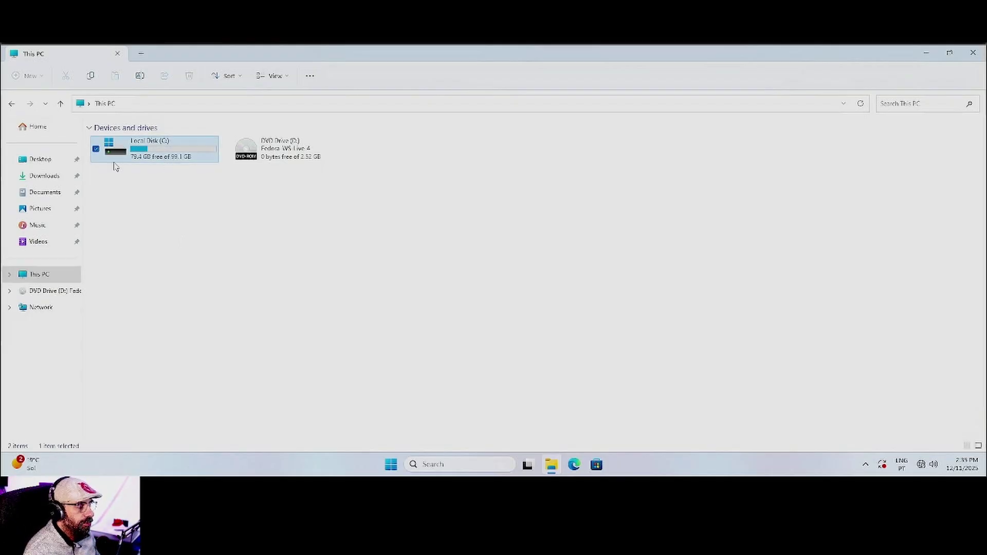
double_click(94, 150)
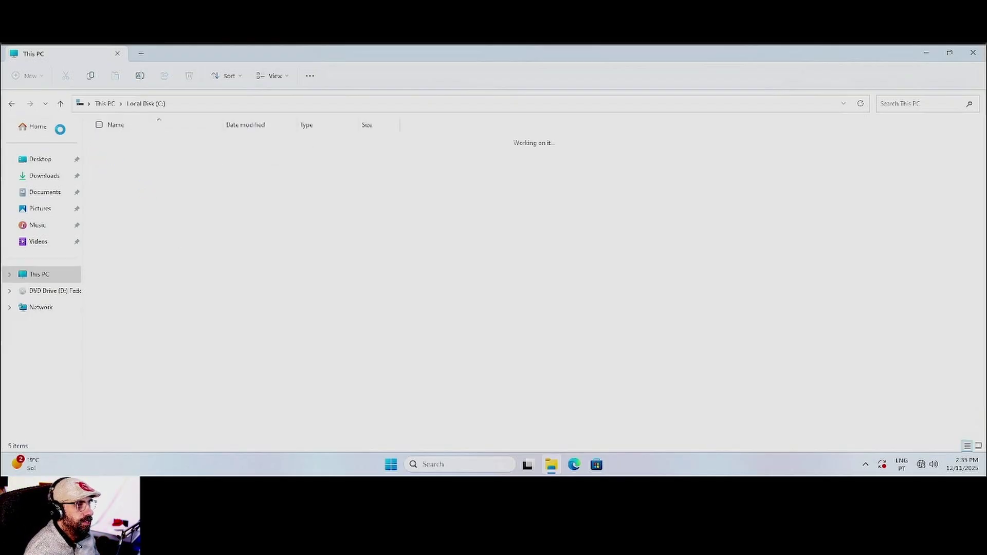
click(105, 103)
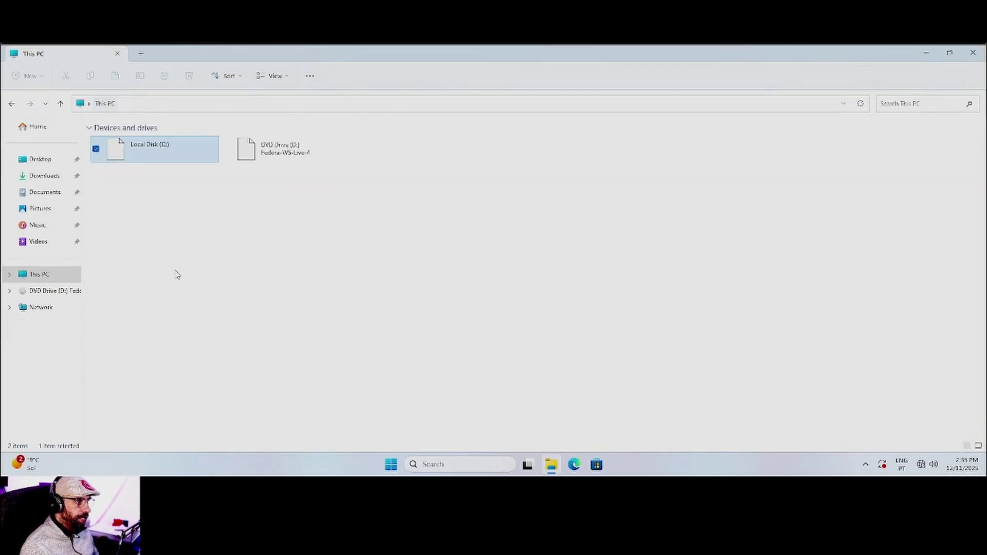
click(218, 271)
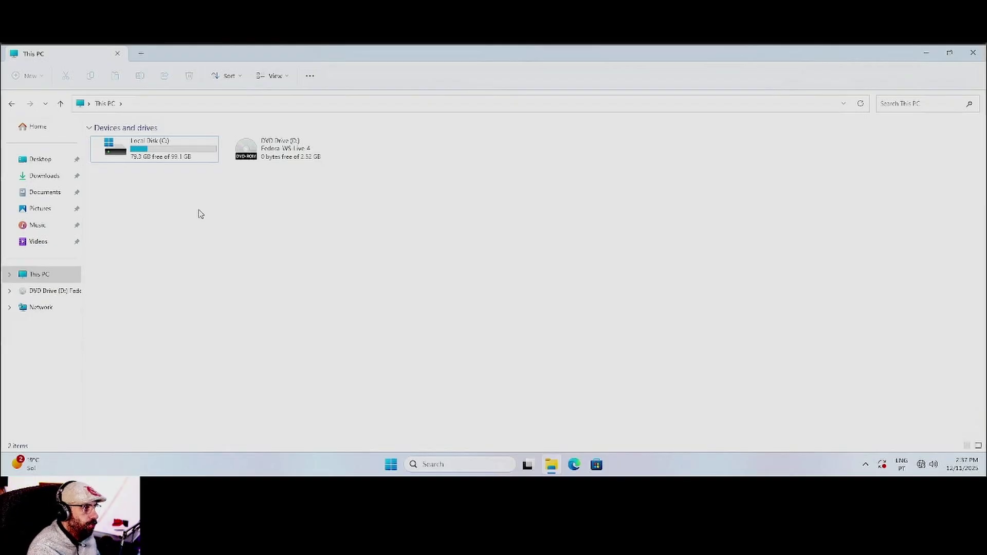
- Restart the Windows machine to reach the boot manager
right_click(396, 463)
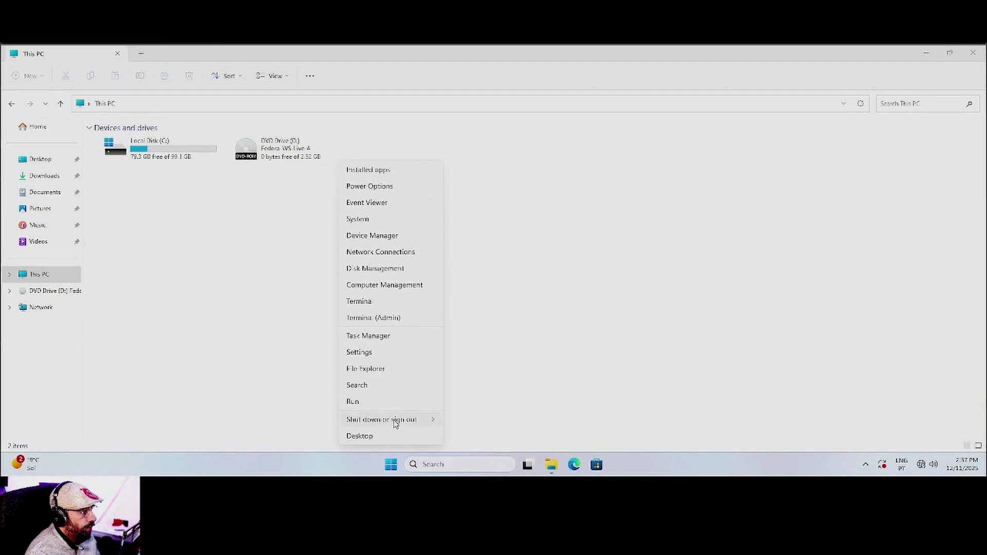
mouse_move(397, 419)
click(460, 418)
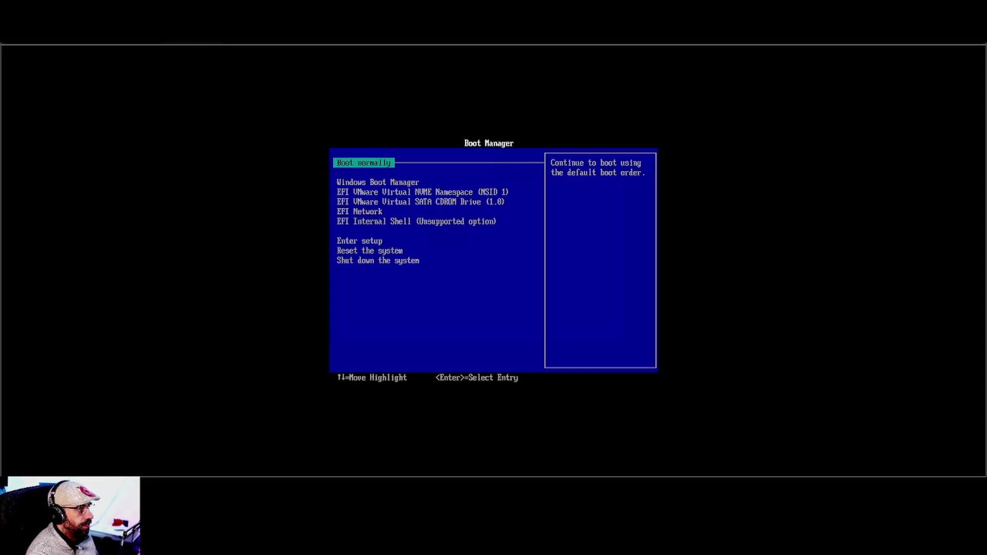
- Boot the machine from the EFI VMware Virtual SATA CDROM Drive (1.0) entry
key(Down)
key(Down)
key(Down)
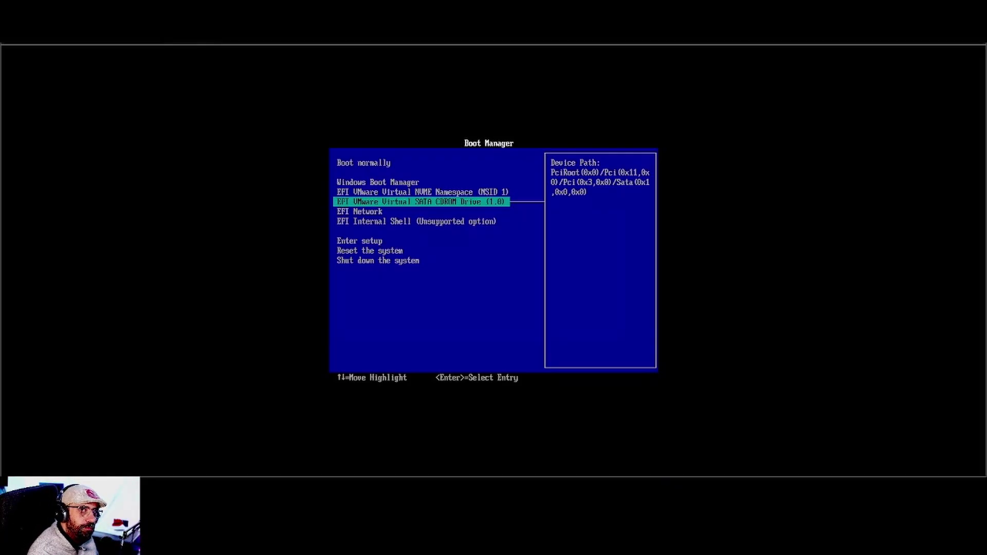
key(Return)
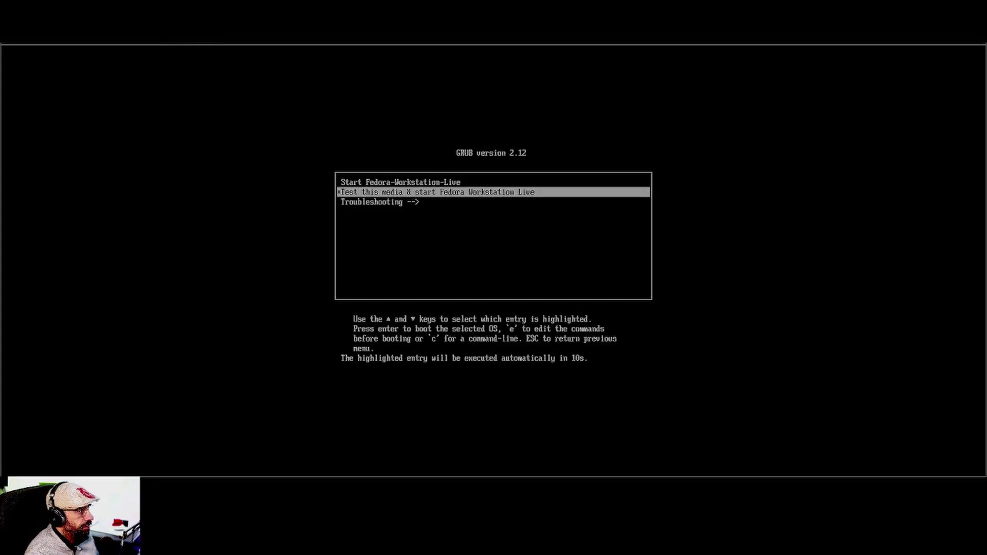
- Boot the Start Fedora-Workstation-Live entry and launch the Fedora Linux installer from the live desktop's welcome window
key(Up)
key(Down)
key(Down)
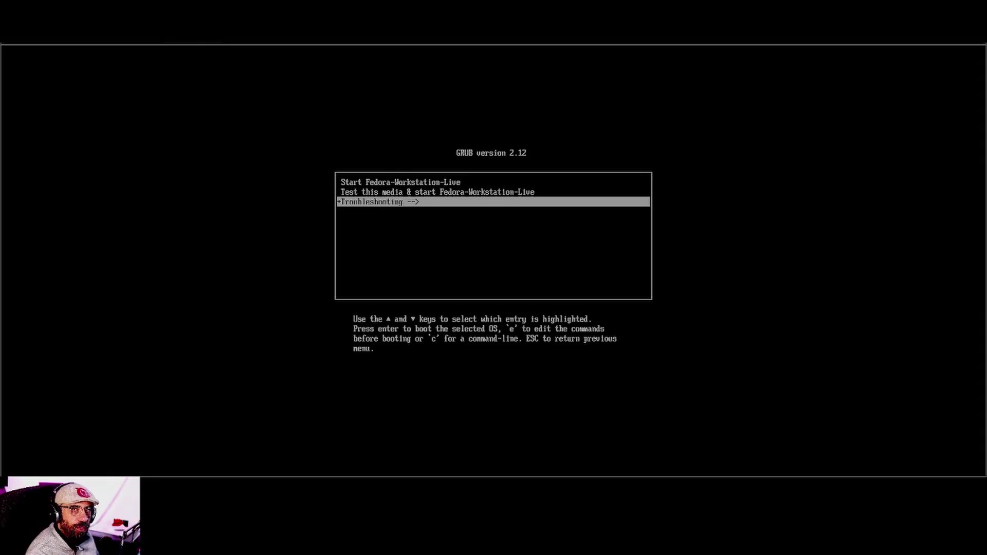
key(Up)
key(Up)
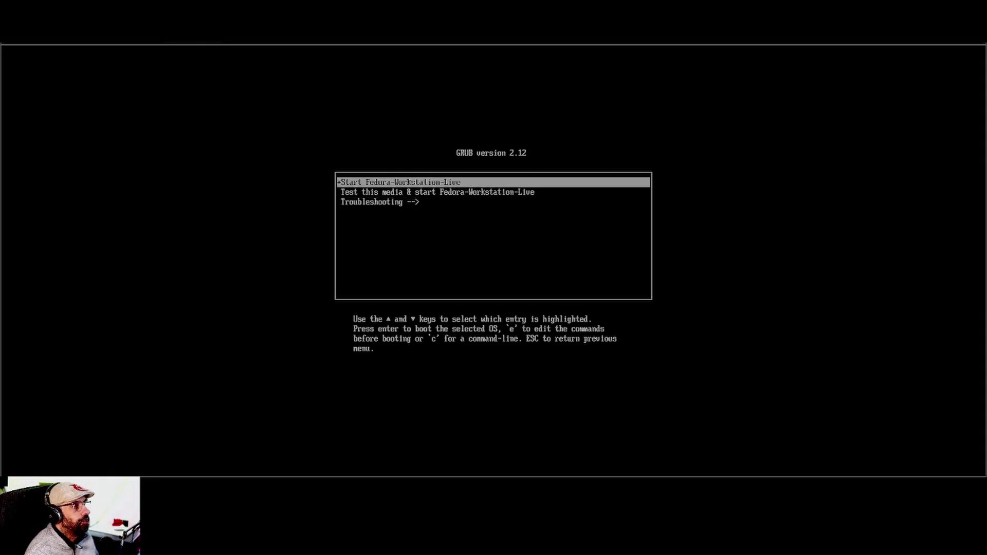
key(Return)
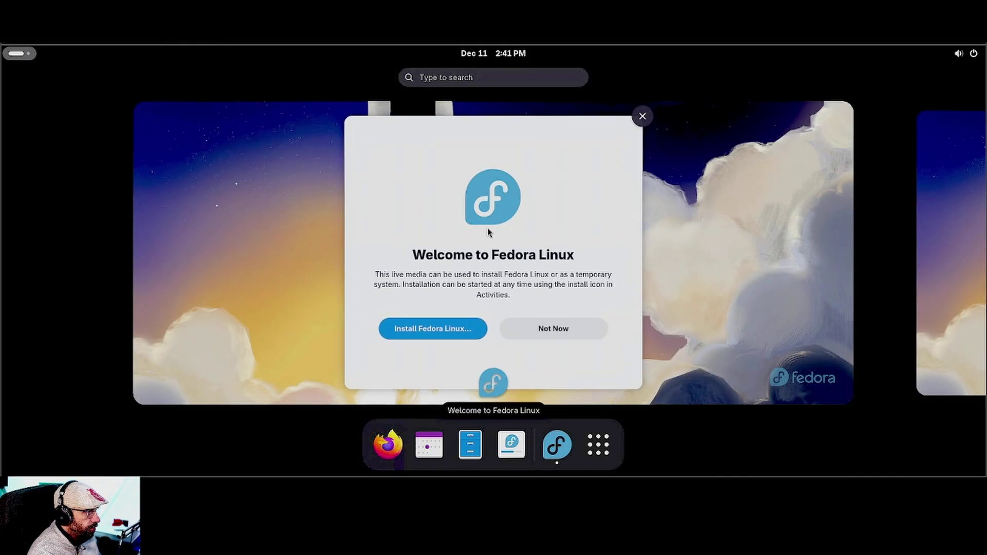
click(440, 331)
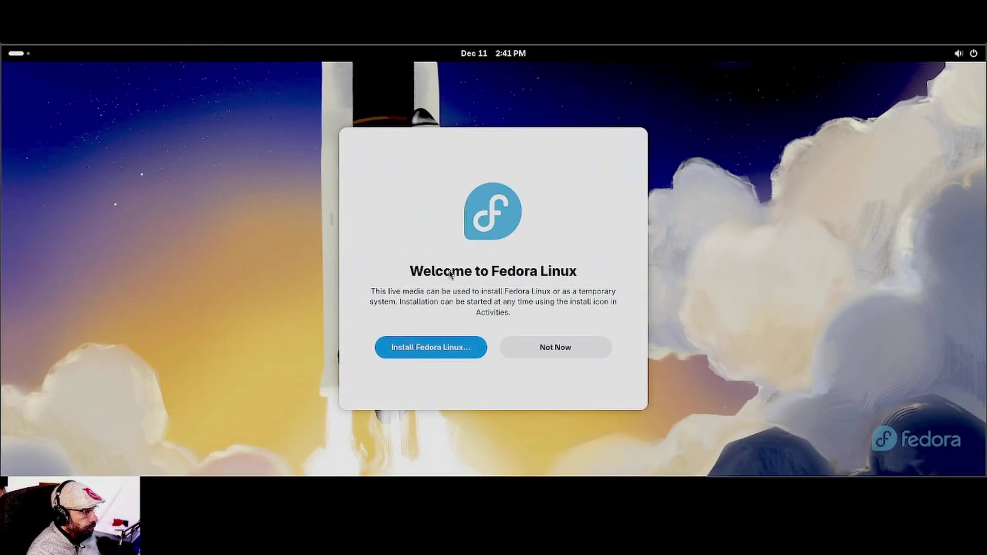
click(445, 354)
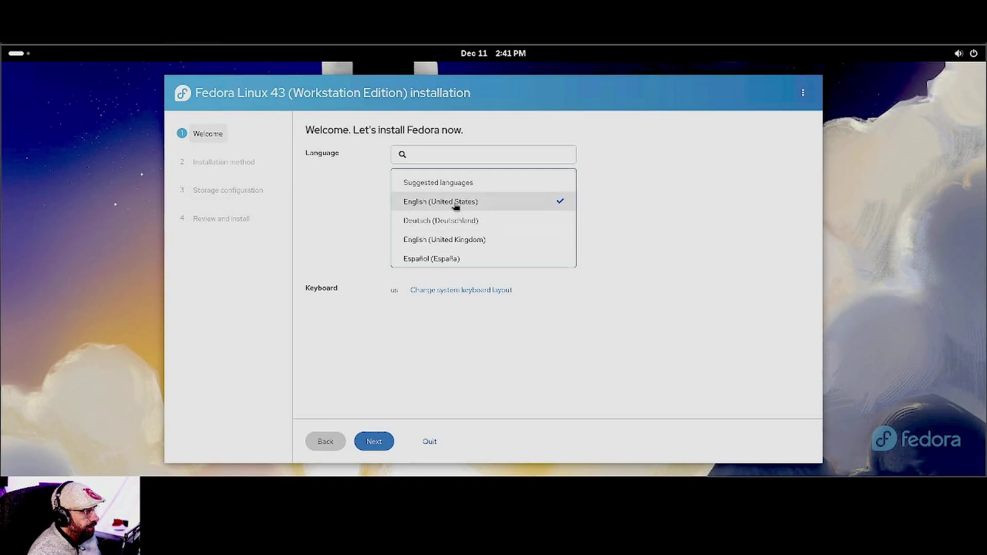
- Add the Portuguese keyboard layout under Portuguese (Portugal) as an input source, searching for "portu"
click(443, 291)
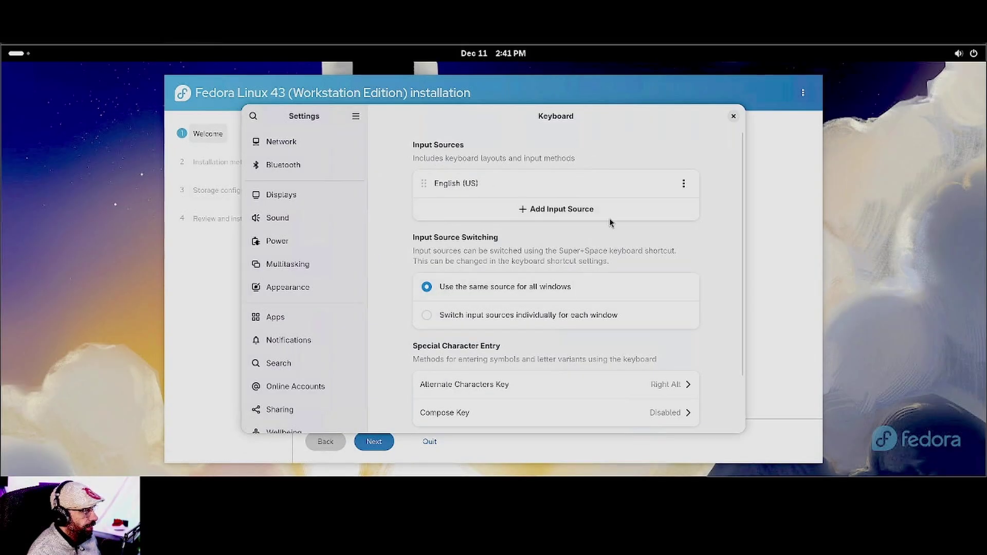
click(562, 214)
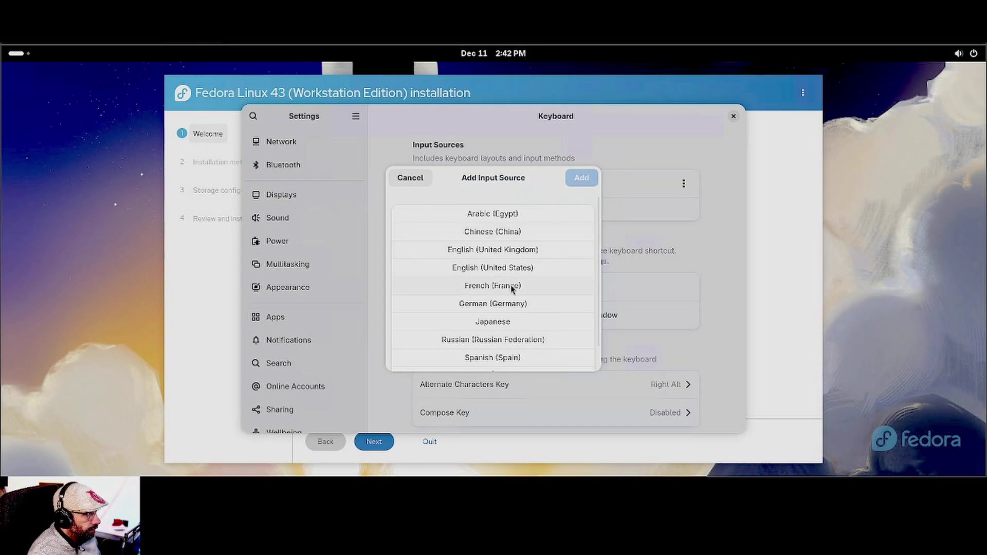
scroll(512, 288, down, 2)
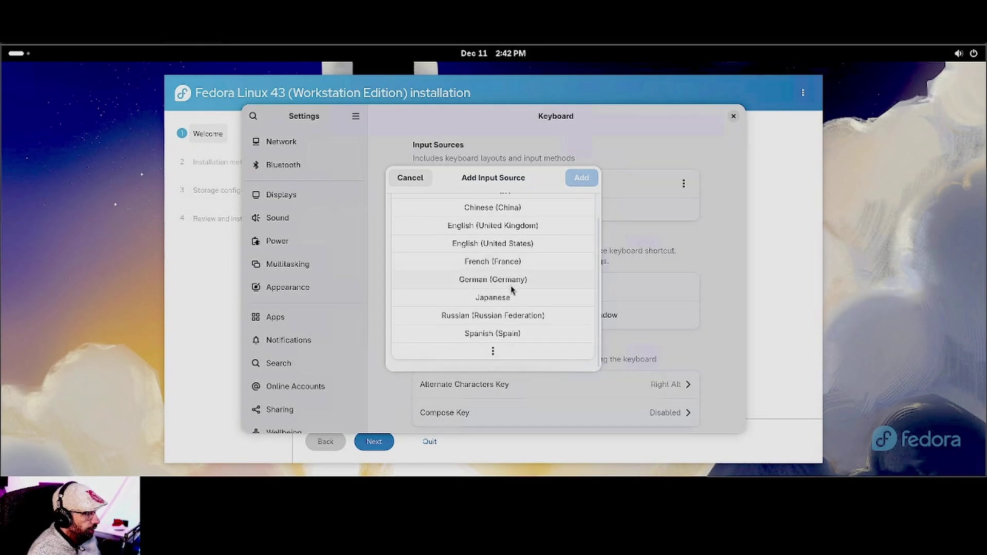
click(493, 353)
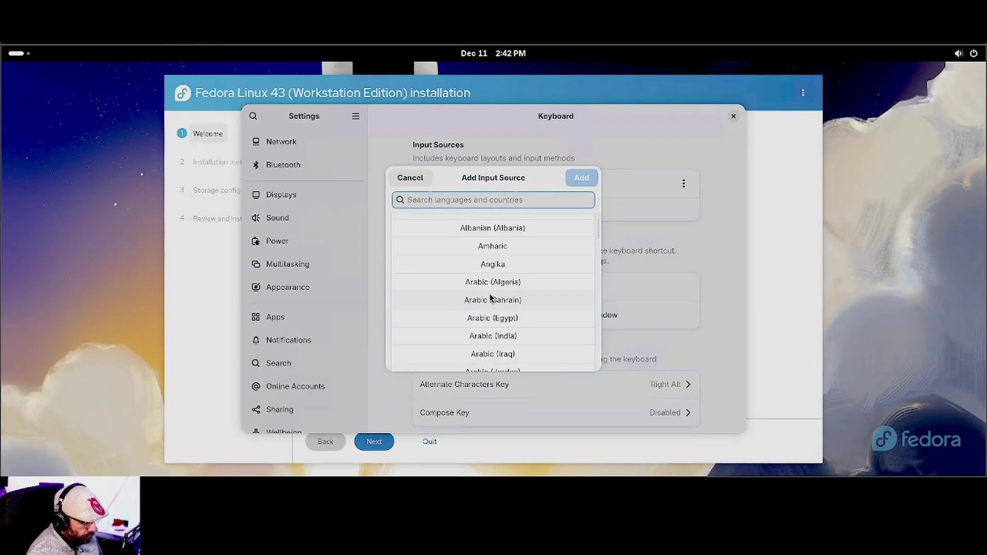
text(portu)
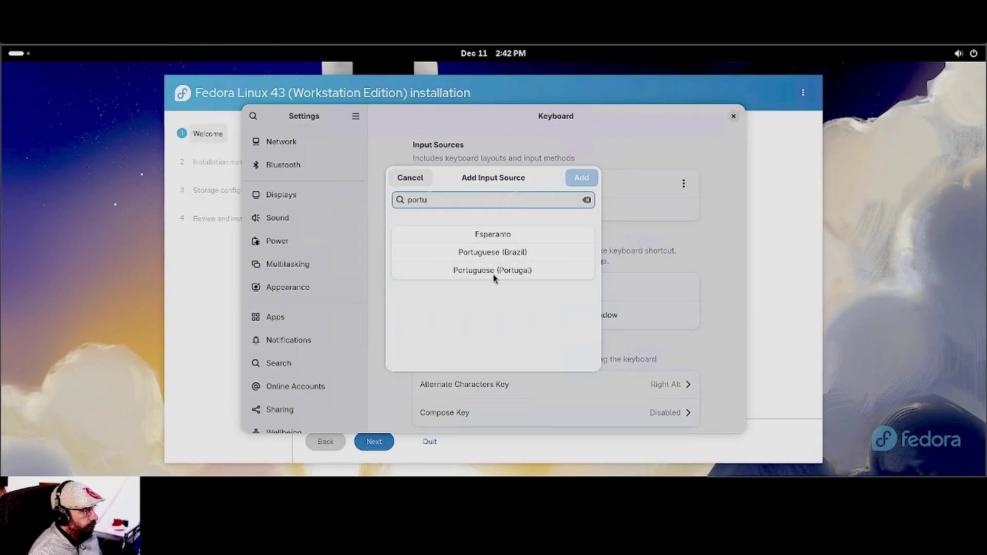
click(493, 276)
click(483, 252)
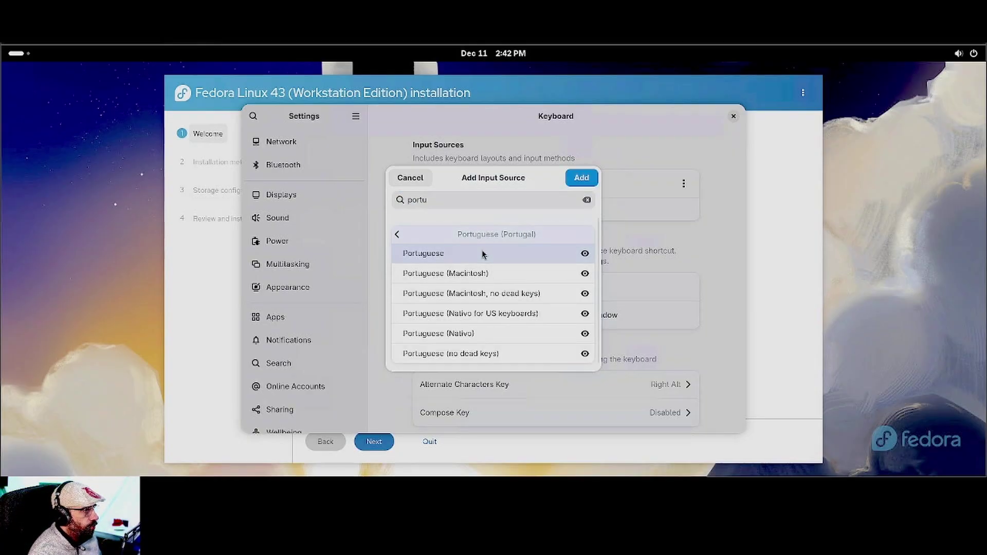
click(575, 179)
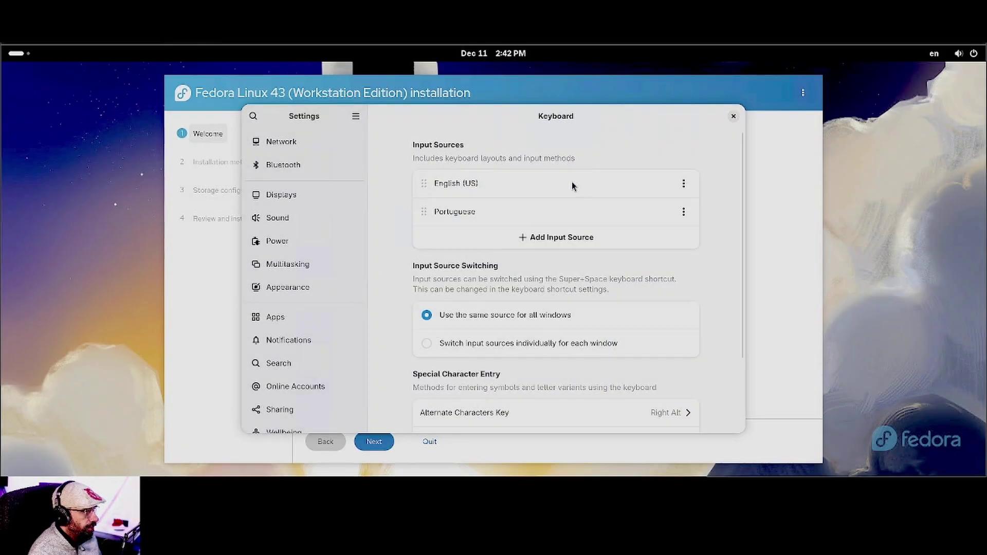
- Remove the English (US) input source, close the keyboard settings and continue to the installation method
click(684, 184)
click(662, 274)
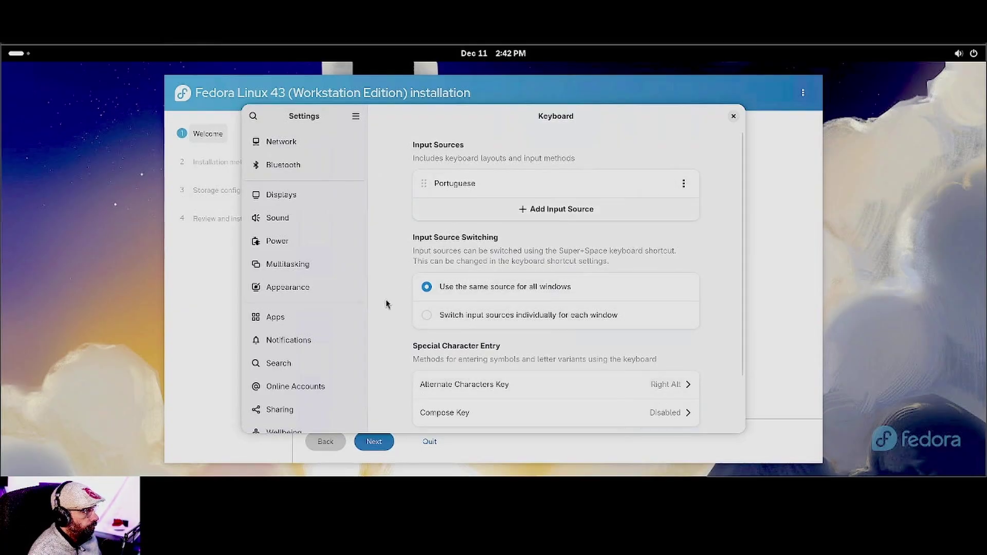
click(734, 118)
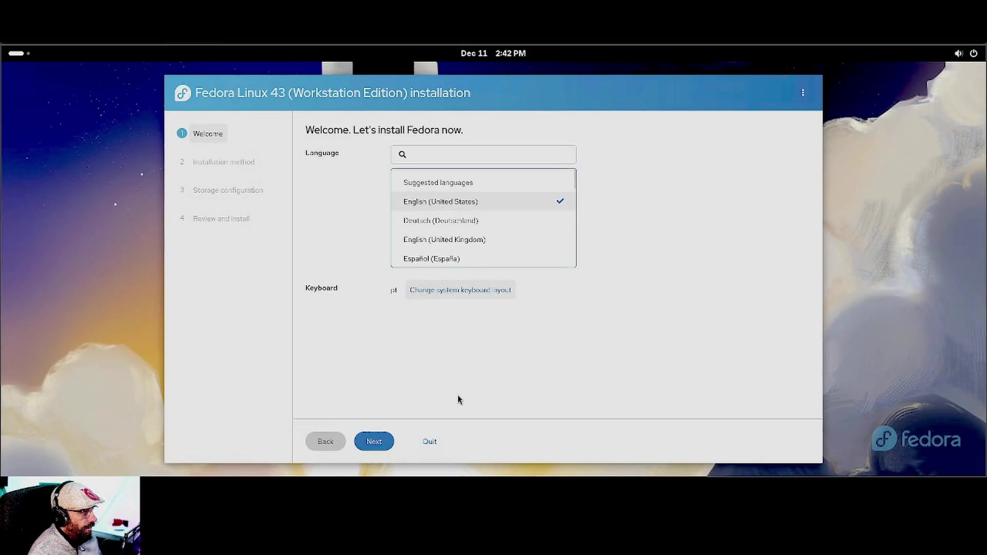
click(373, 441)
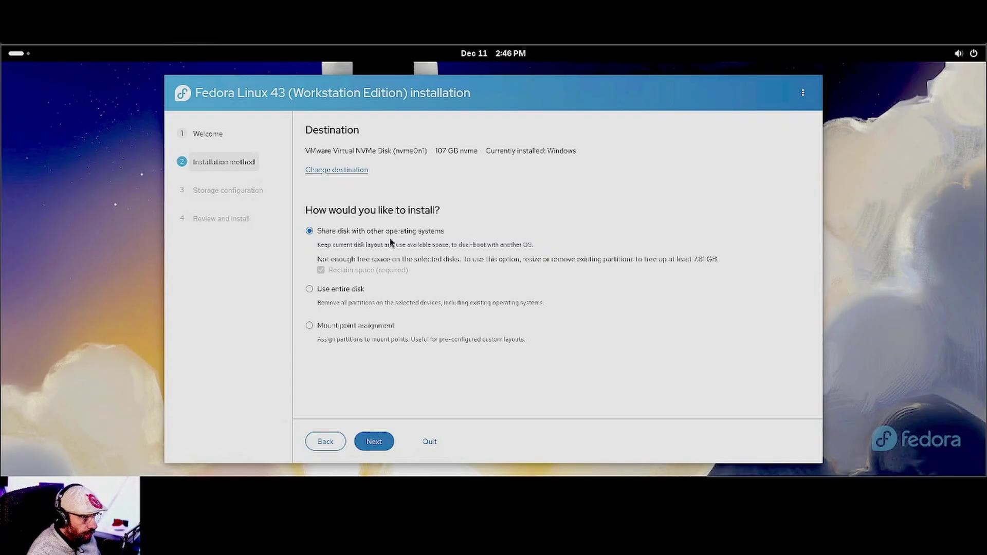
- Compare the installation methods, choose Share disk with other operating systems and proceed to reclaiming space
click(343, 290)
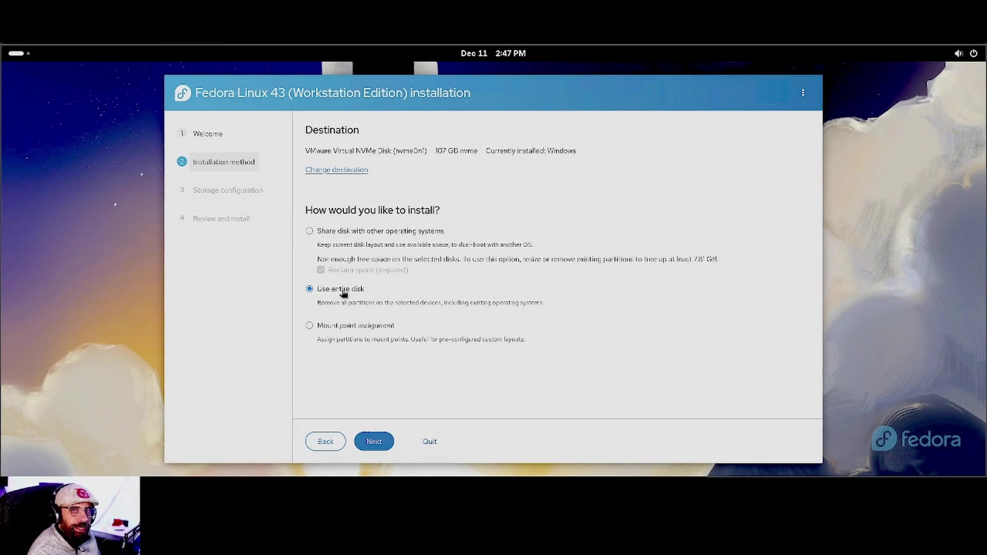
click(337, 327)
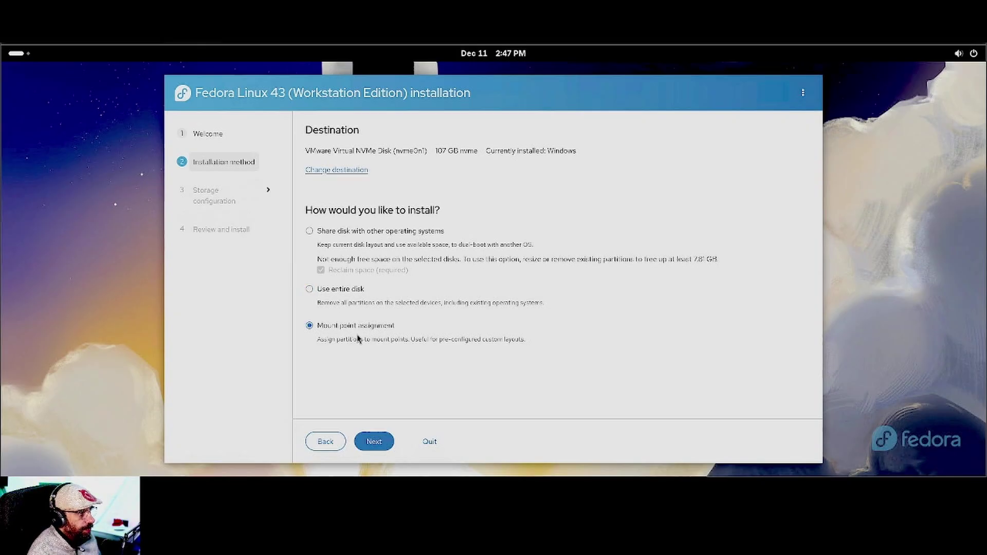
click(309, 232)
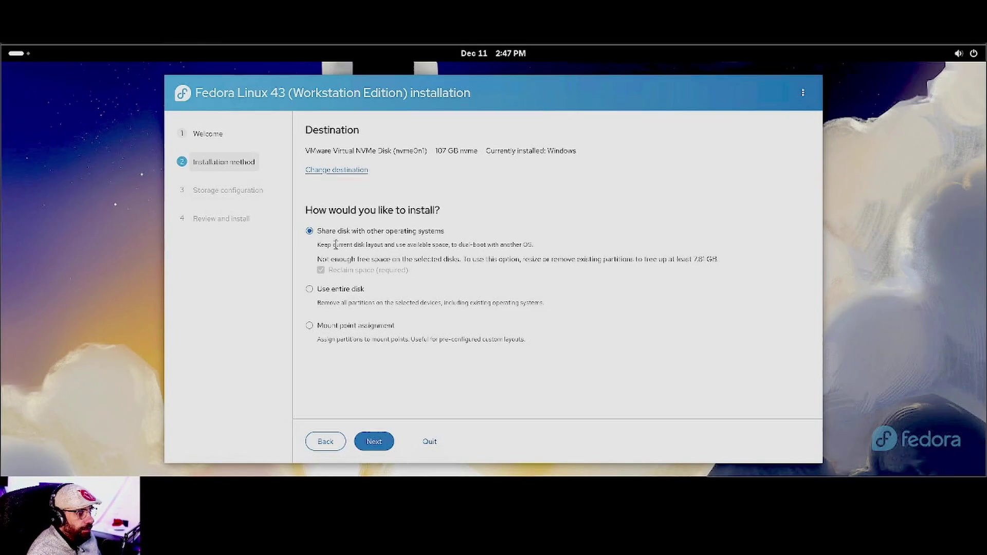
click(374, 441)
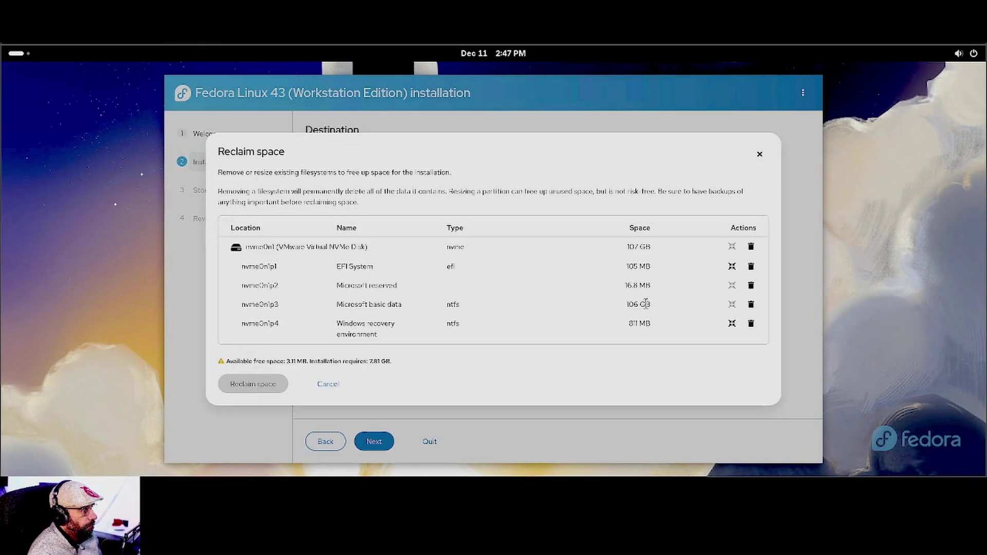
- Examine the size of the Microsoft basic data partition nvme0n1p3 and the free space required for installation
double_click(645, 304)
triple_click(646, 305)
triple_click(646, 305)
triple_click(646, 305)
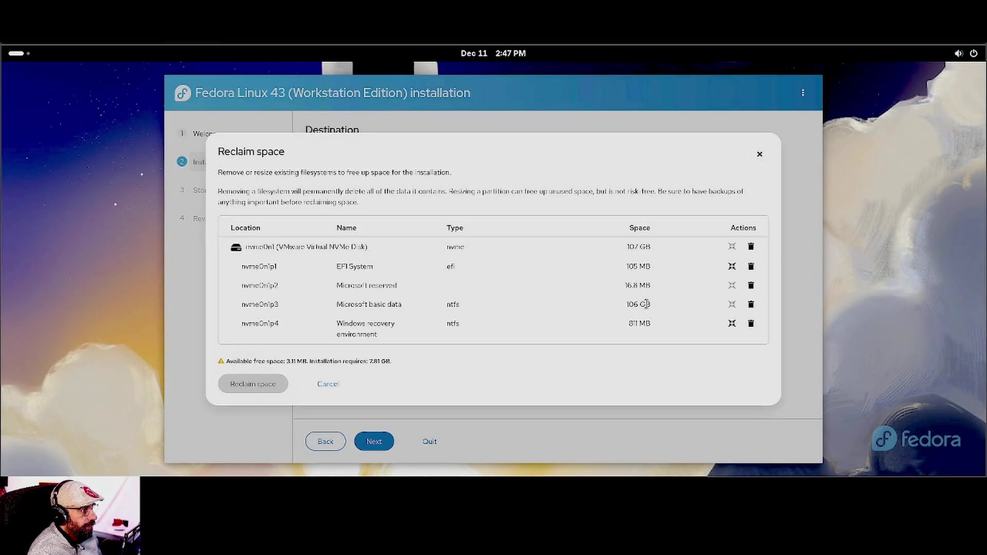
triple_click(646, 305)
click(646, 305)
triple_click(647, 304)
triple_click(647, 305)
triple_click(647, 305)
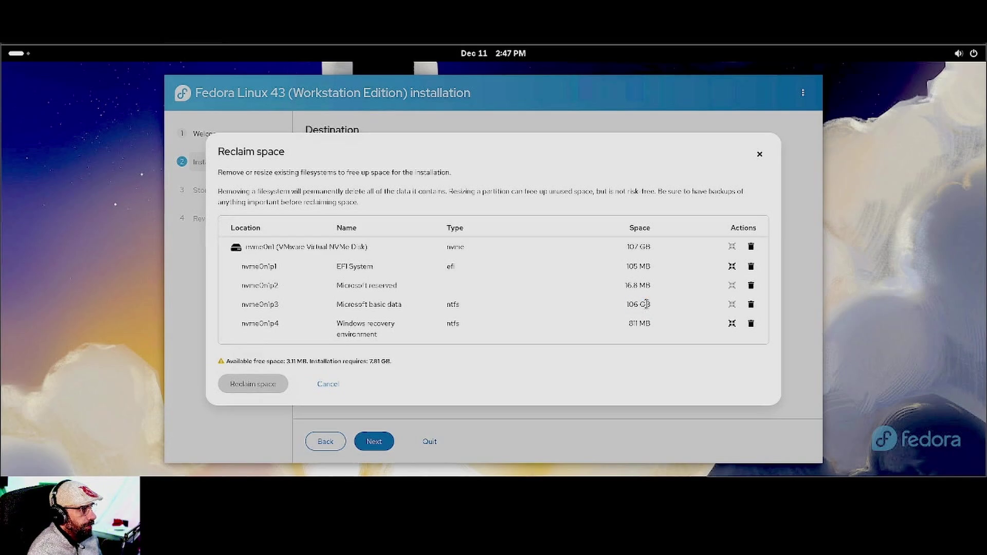
triple_click(647, 304)
click(646, 305)
triple_click(646, 305)
triple_click(647, 304)
triple_click(646, 305)
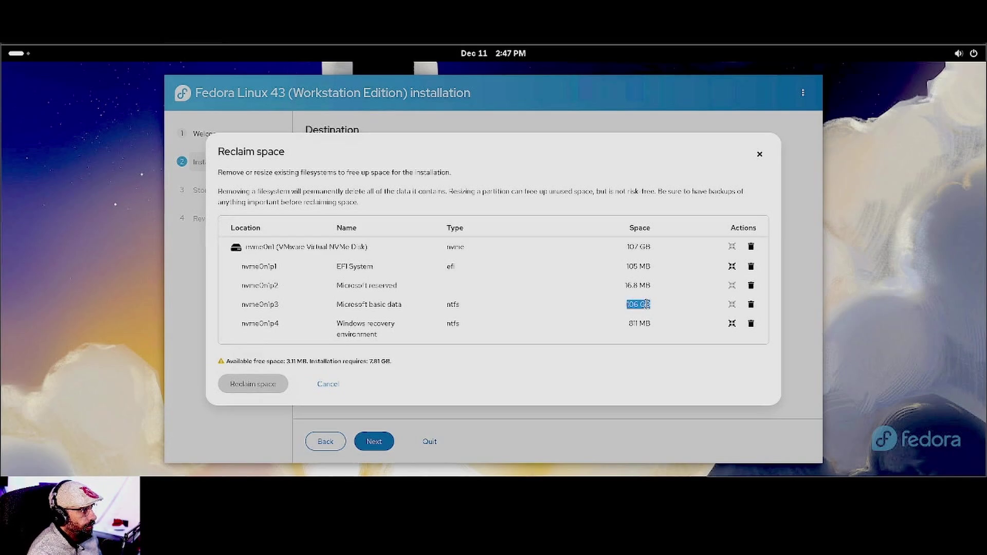
double_click(646, 304)
click(646, 305)
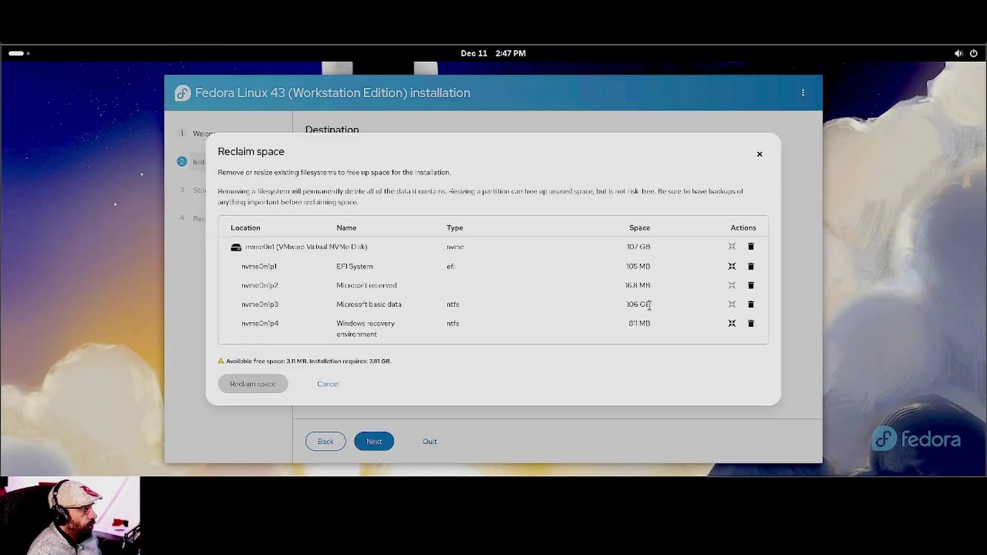
double_click(646, 304)
triple_click(646, 304)
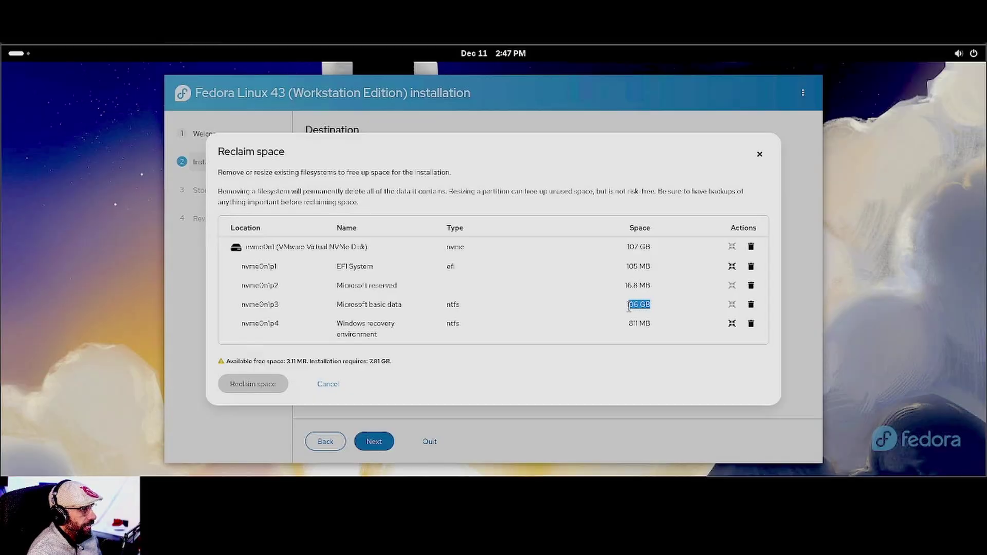
double_click(376, 361)
click(457, 368)
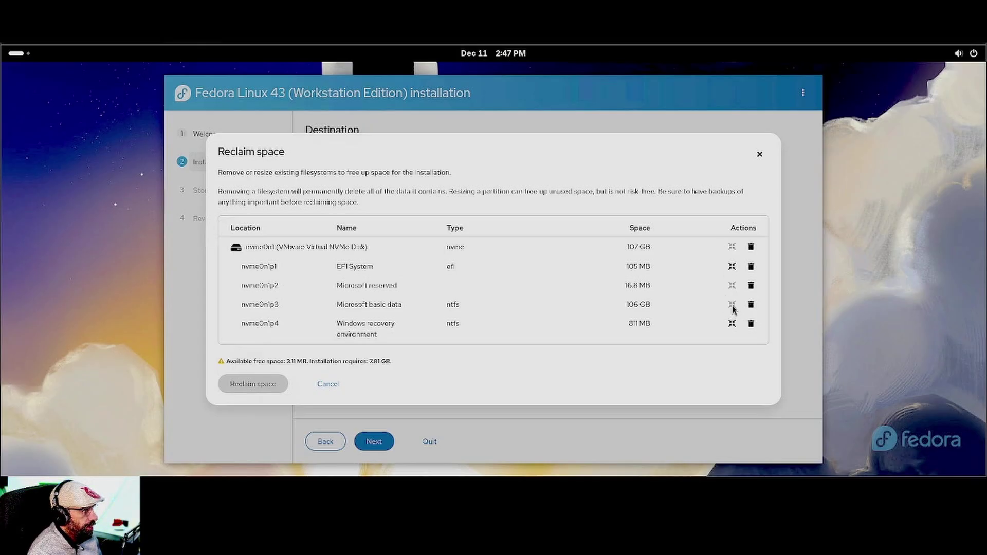
- Leave the space reclaiming dialog without changes and launch the storage editor from the installation method page
click(732, 266)
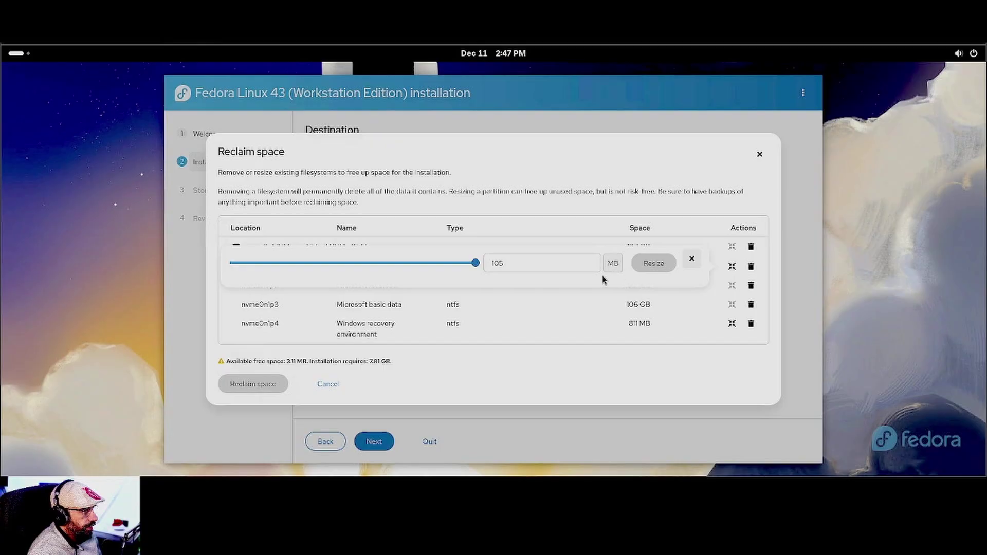
click(693, 259)
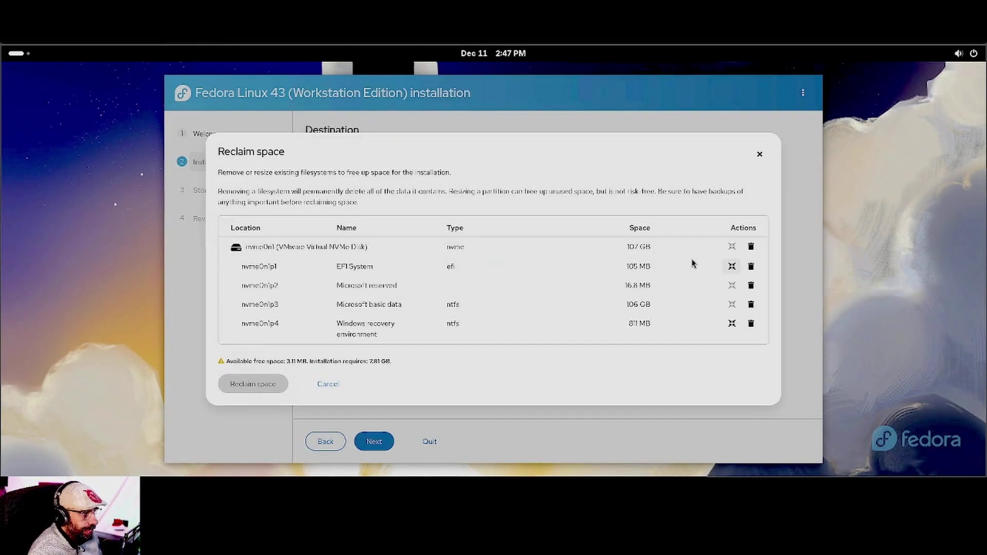
click(760, 154)
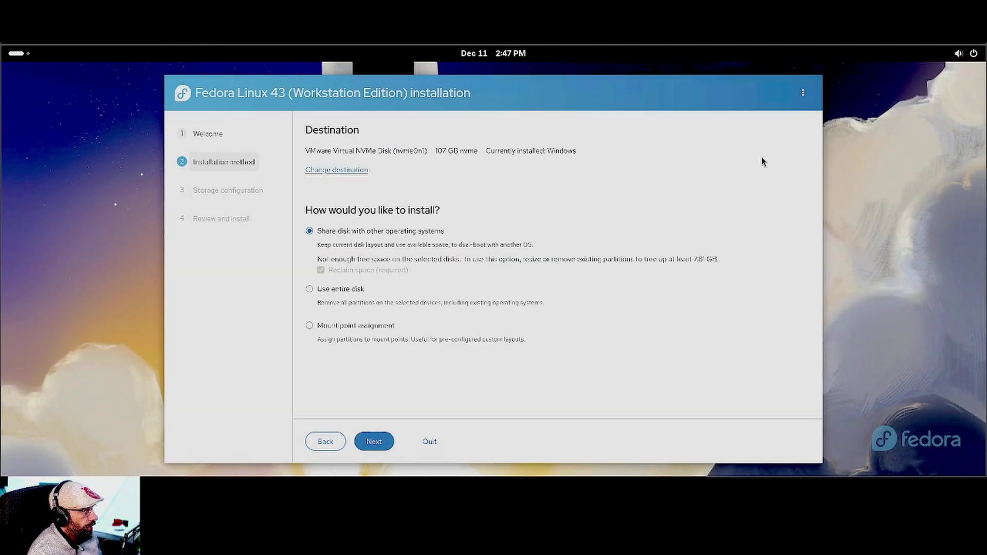
click(803, 96)
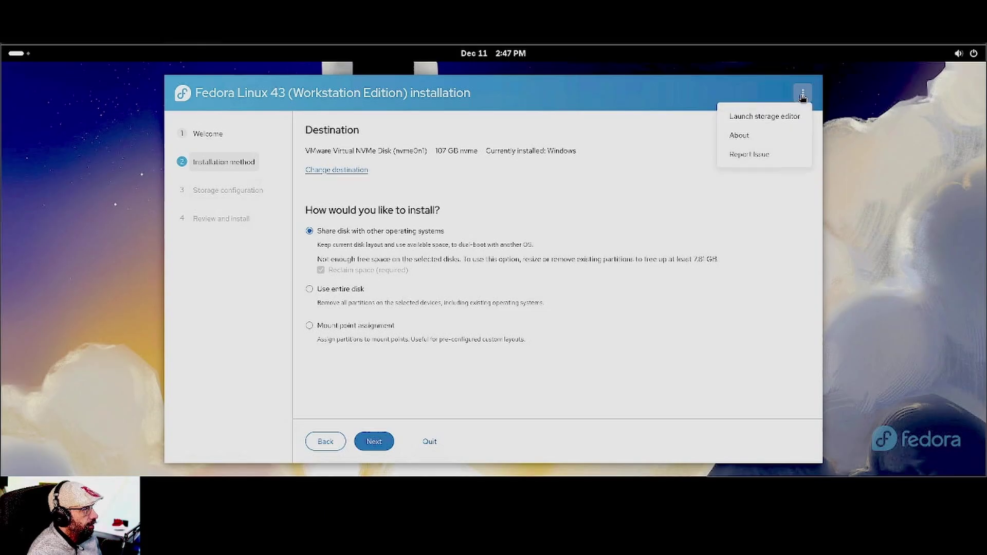
click(770, 117)
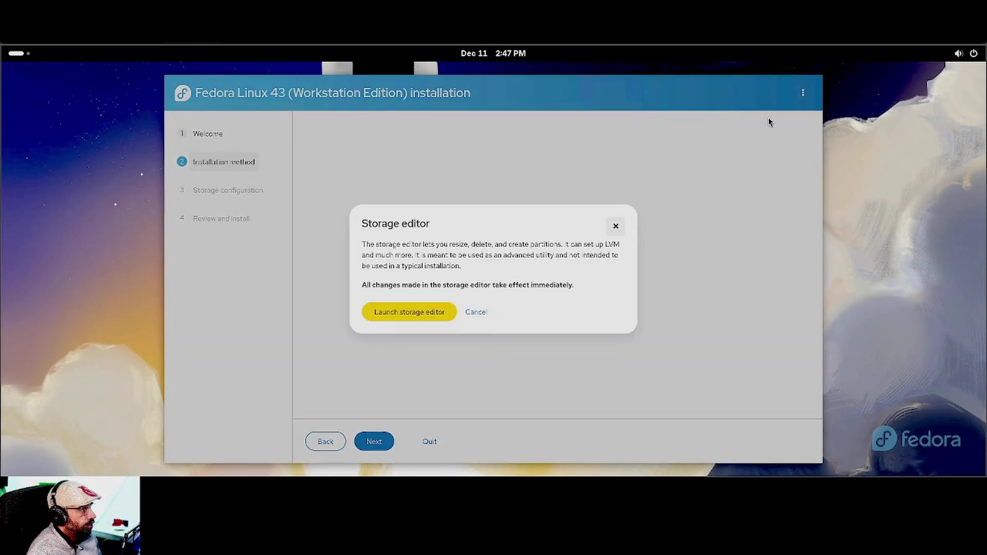
click(427, 315)
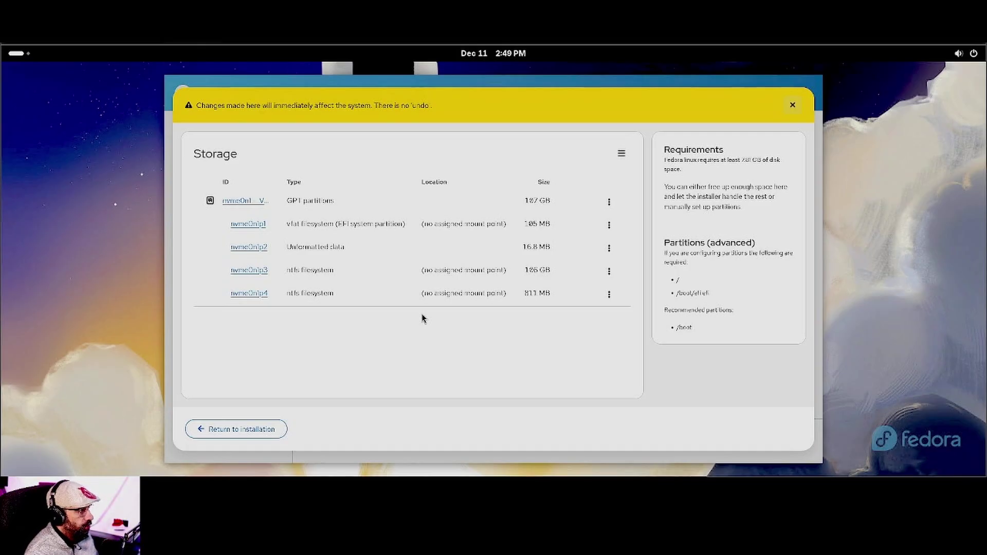
- Compare the size of the nvme0n1p3 NTFS partition with the size of the whole nvme0n1 disk
drag(550, 269, 525, 274)
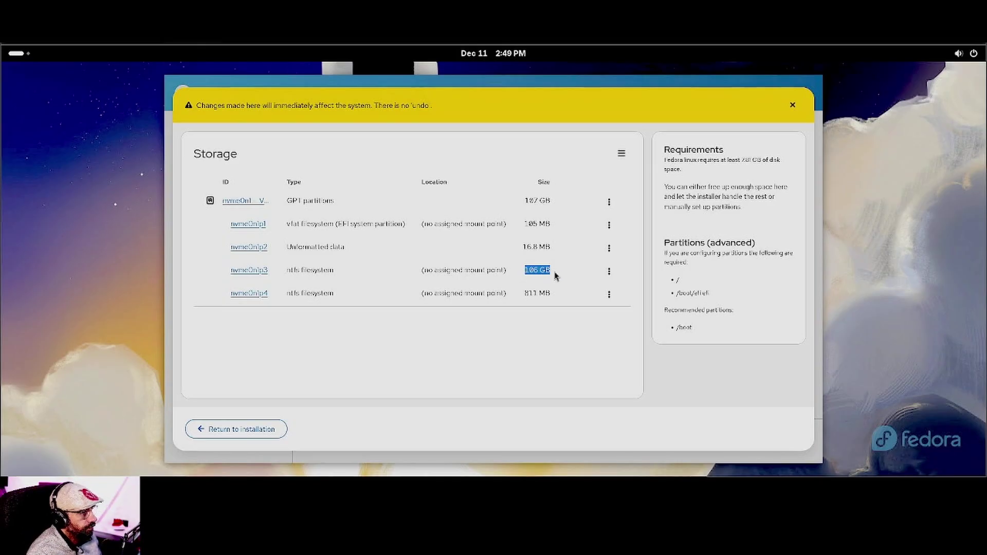
triple_click(529, 269)
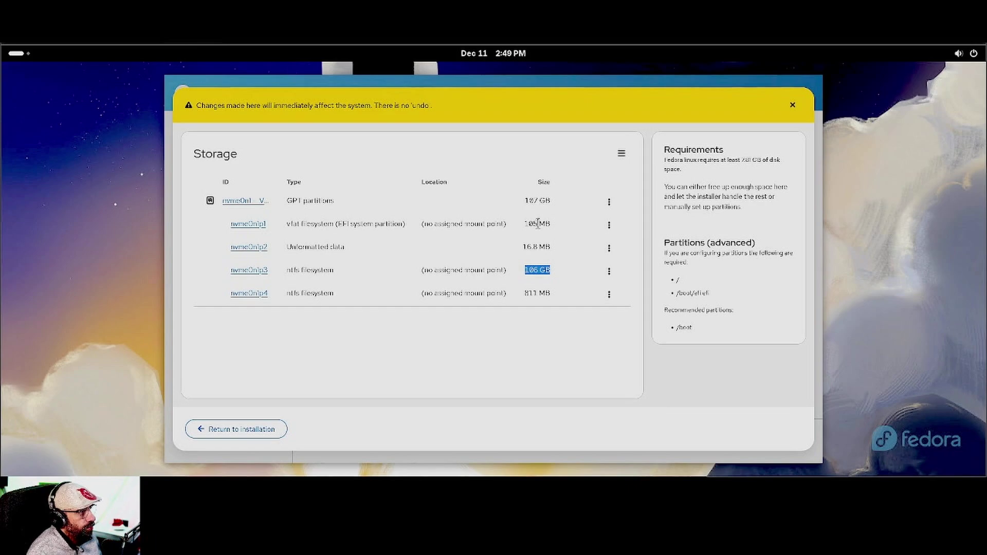
triple_click(530, 201)
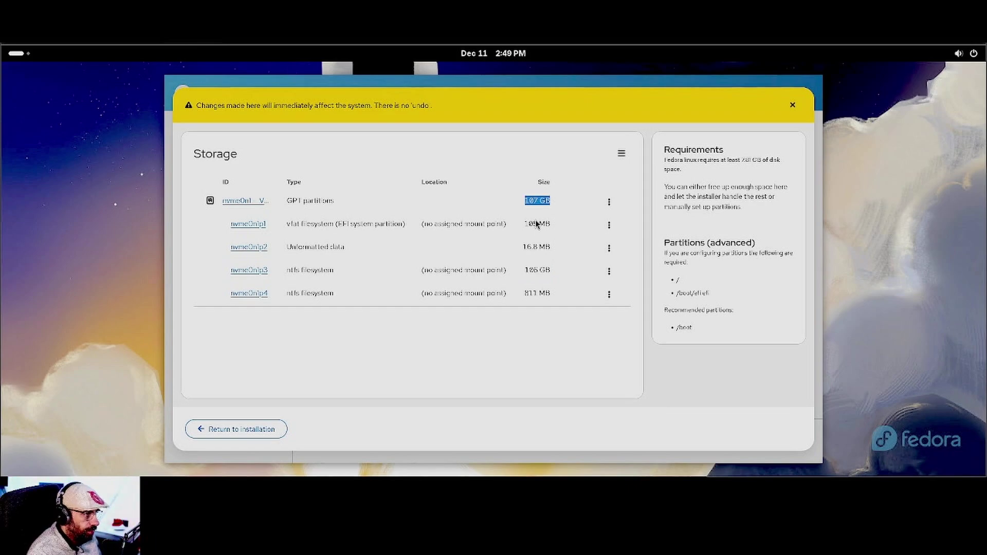
triple_click(535, 270)
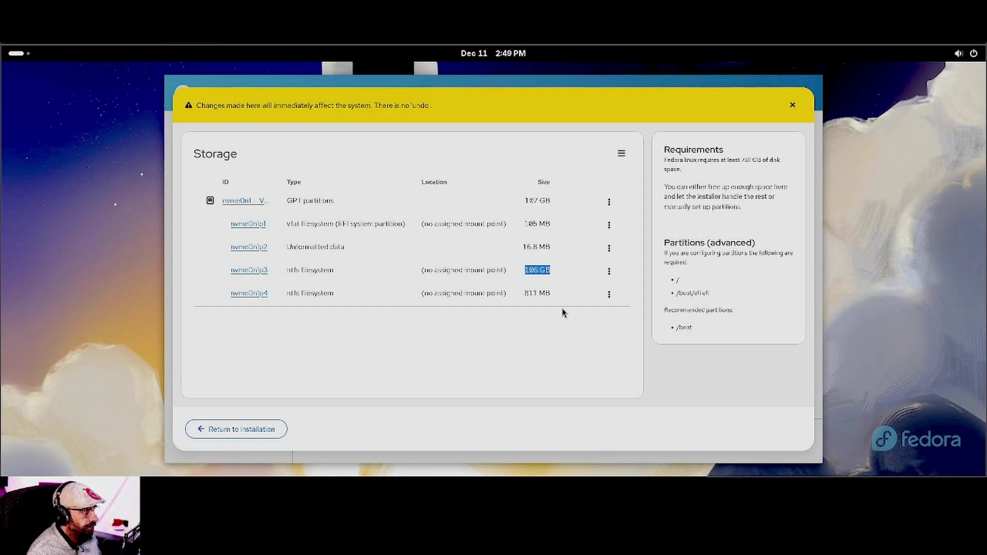
- Try to shrink the nvme0n1p3 NTFS partition to 85.2 GB, confirming the possible loss of data
click(609, 272)
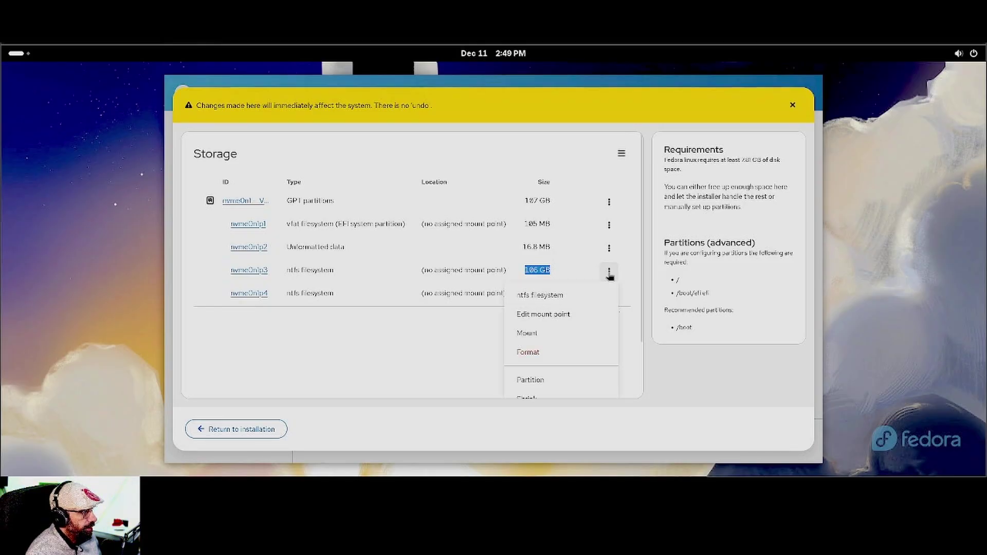
scroll(545, 319, down, 2)
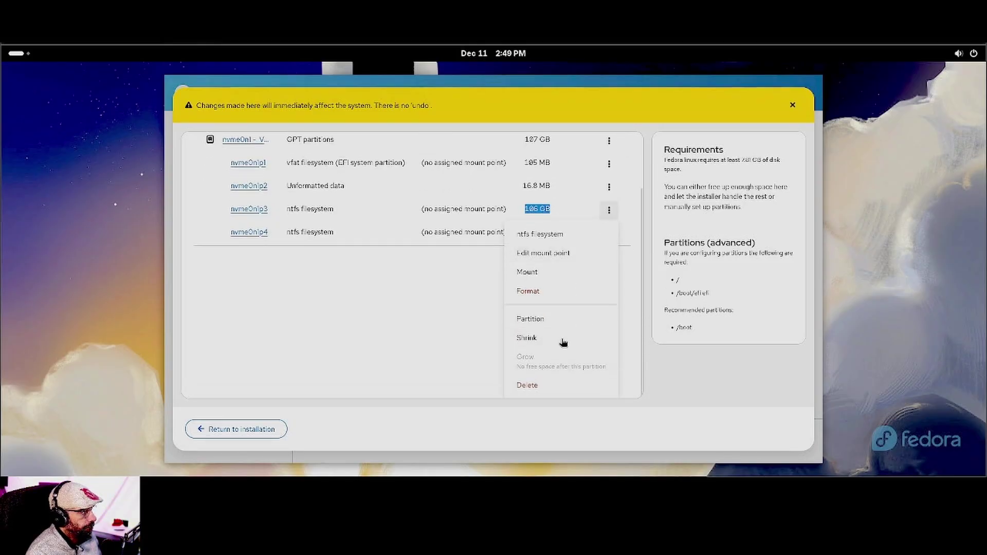
click(535, 341)
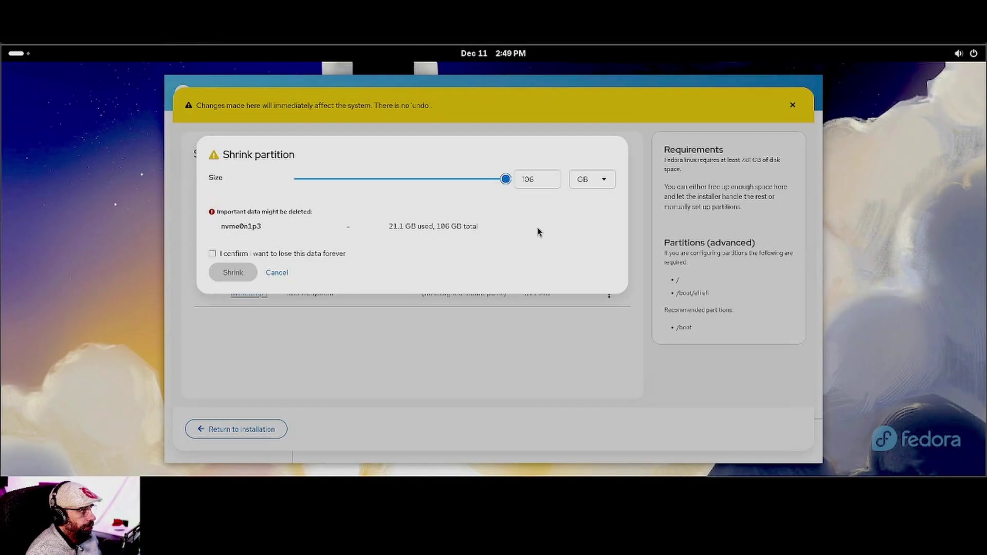
drag(506, 185, 464, 190)
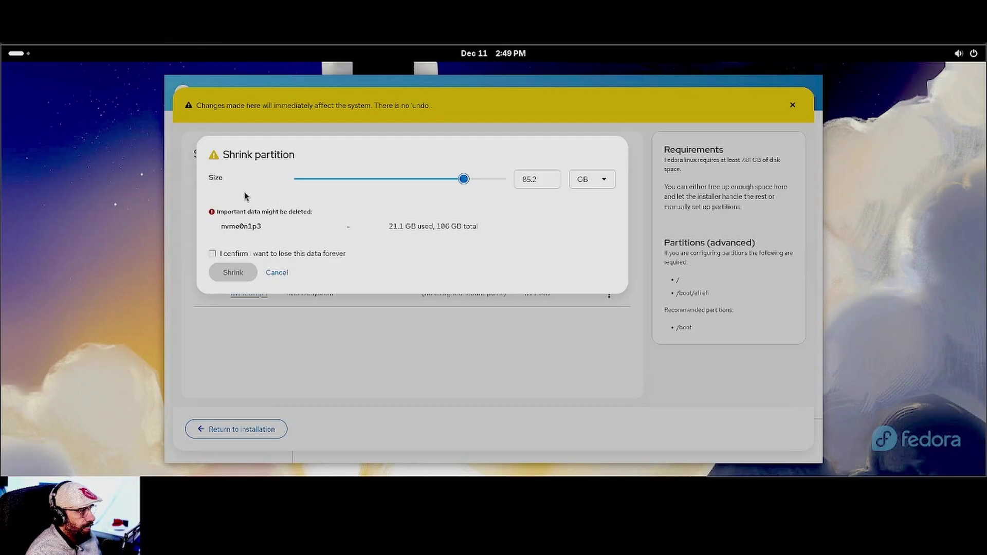
click(520, 181)
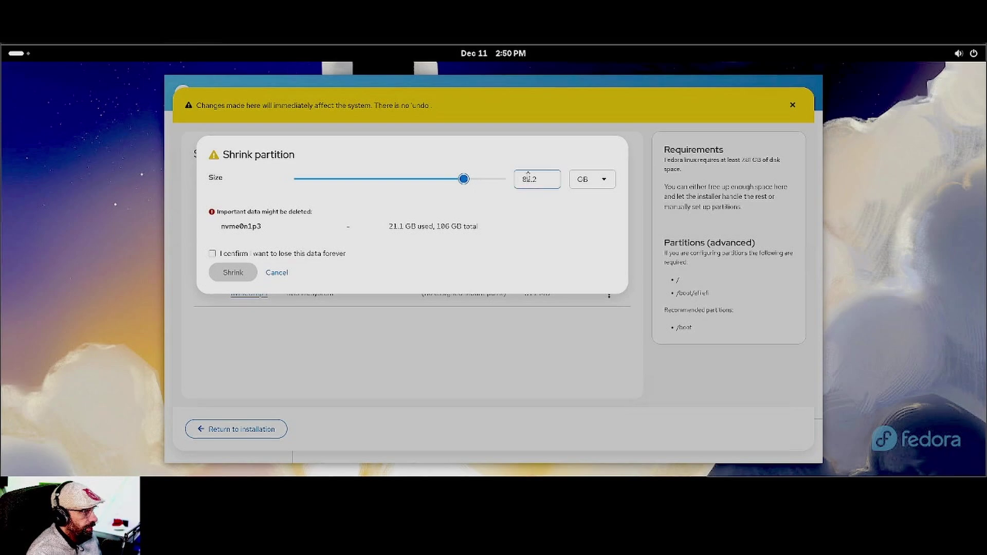
double_click(539, 180)
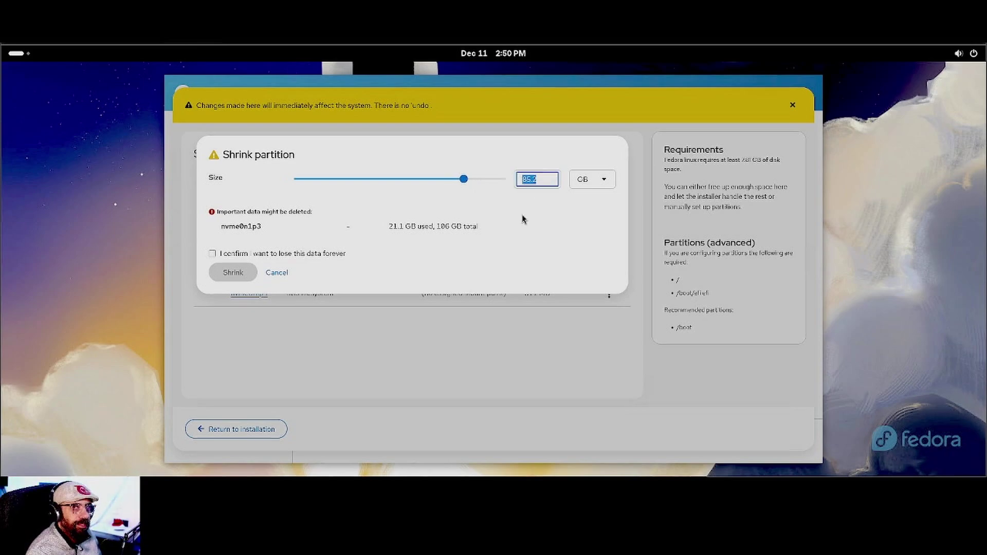
click(213, 254)
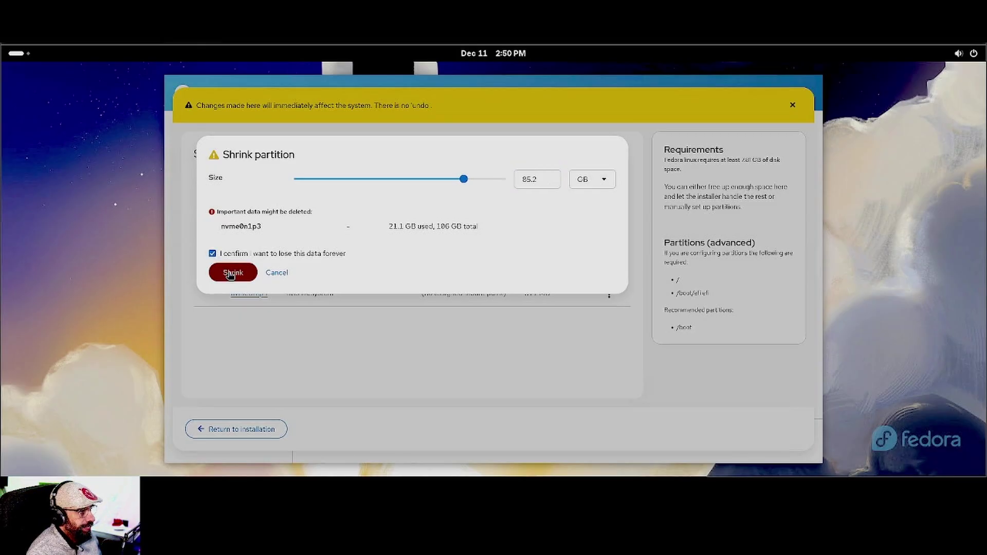
click(233, 273)
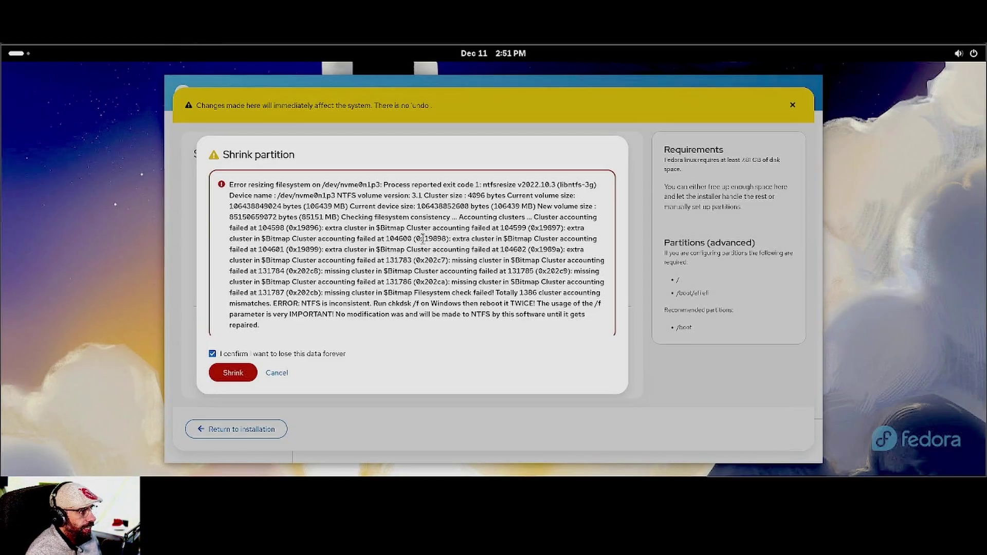
- Read the resize error for the recommended repair command, then cancel the shrink and close the storage editor
scroll(422, 238, down, 3)
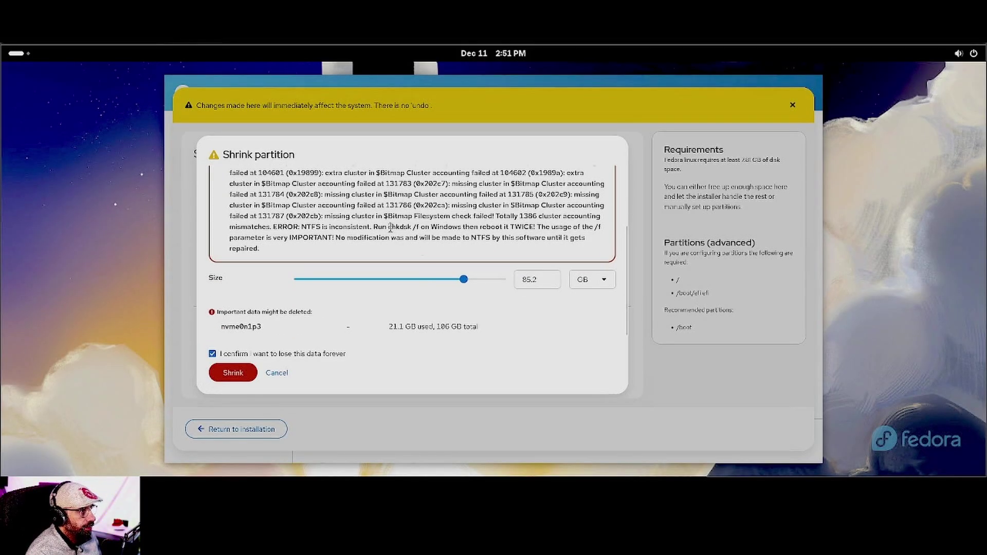
drag(388, 227, 418, 230)
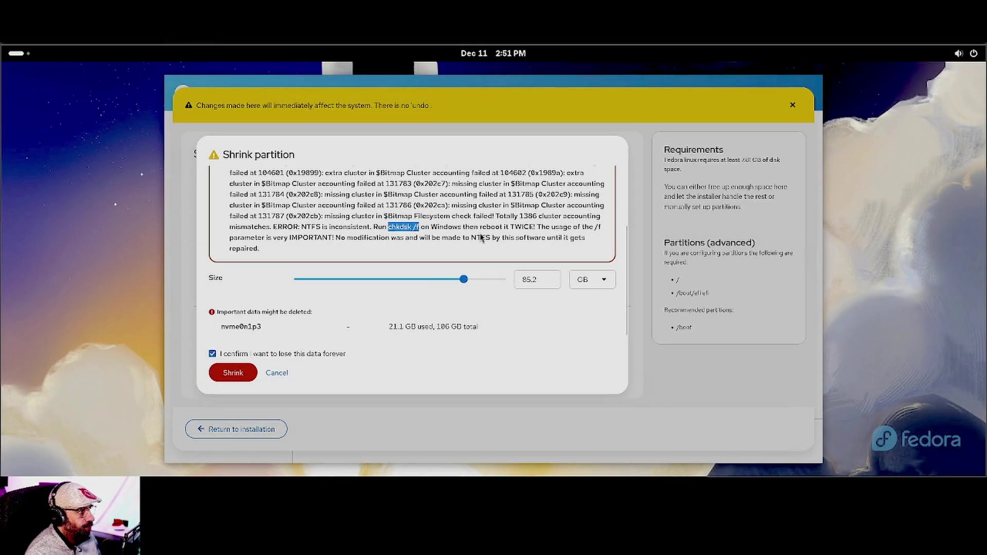
scroll(452, 232, up, 3)
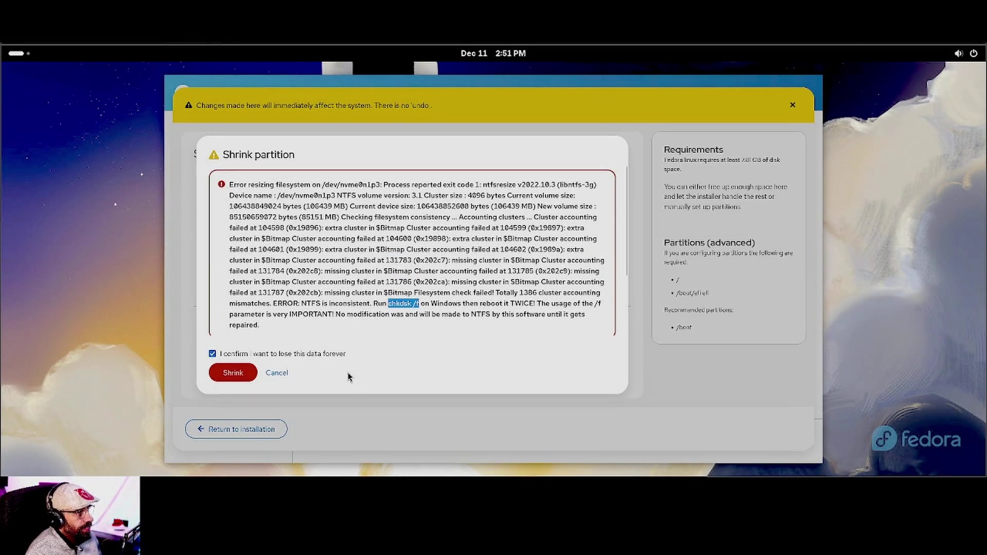
click(275, 374)
click(792, 105)
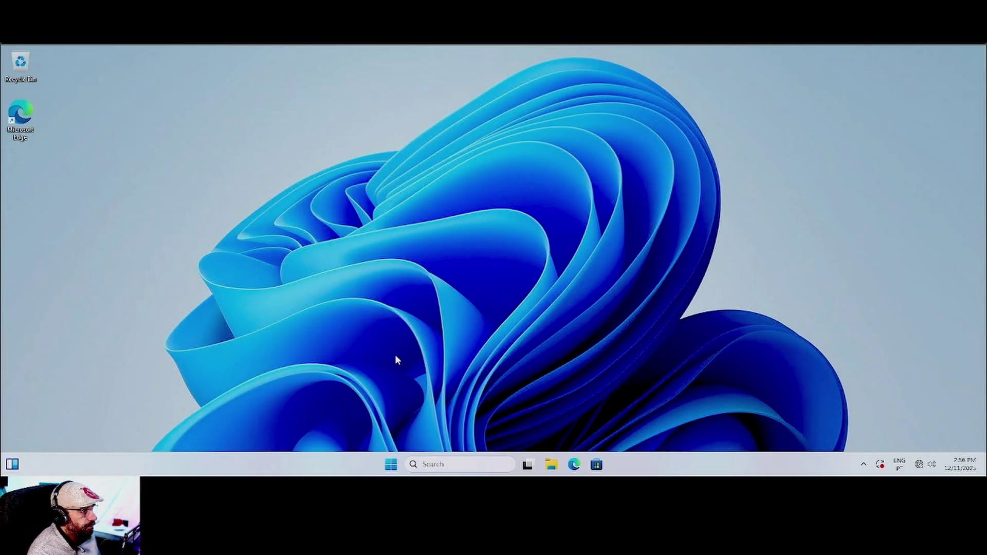
- In Windows, search for "cmd", run Command Prompt as administrator with permission granted, and reposition its window on the desktop
right_click(391, 465)
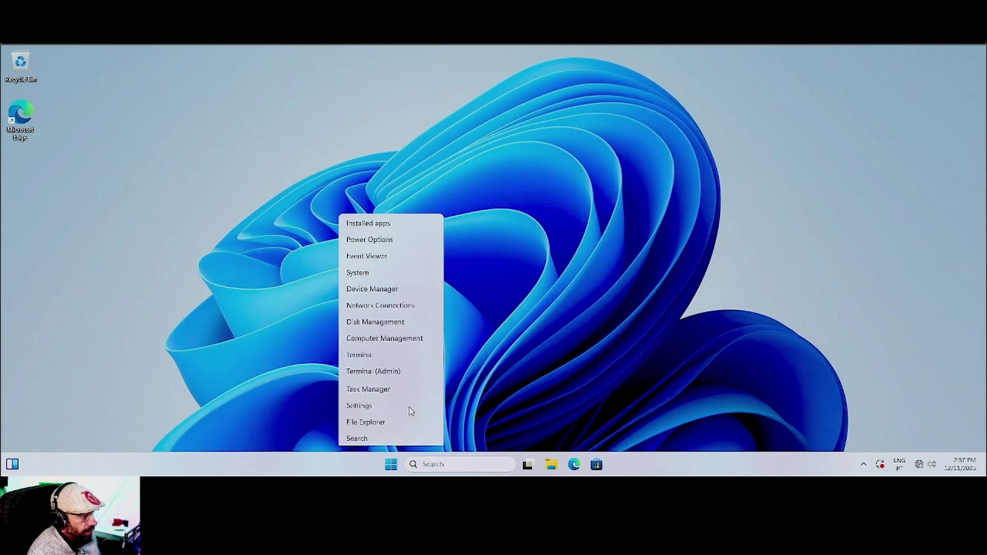
click(255, 348)
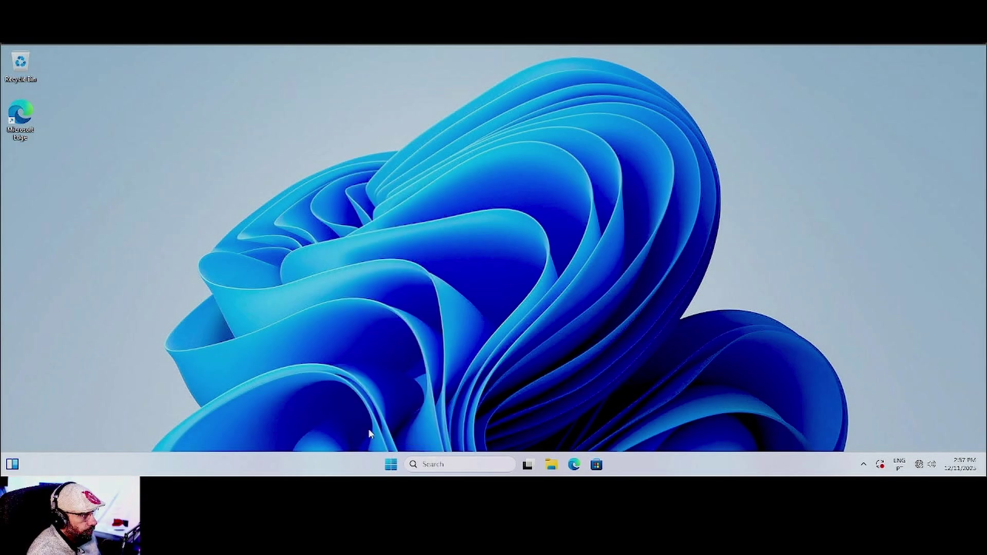
click(390, 465)
text(cmd)
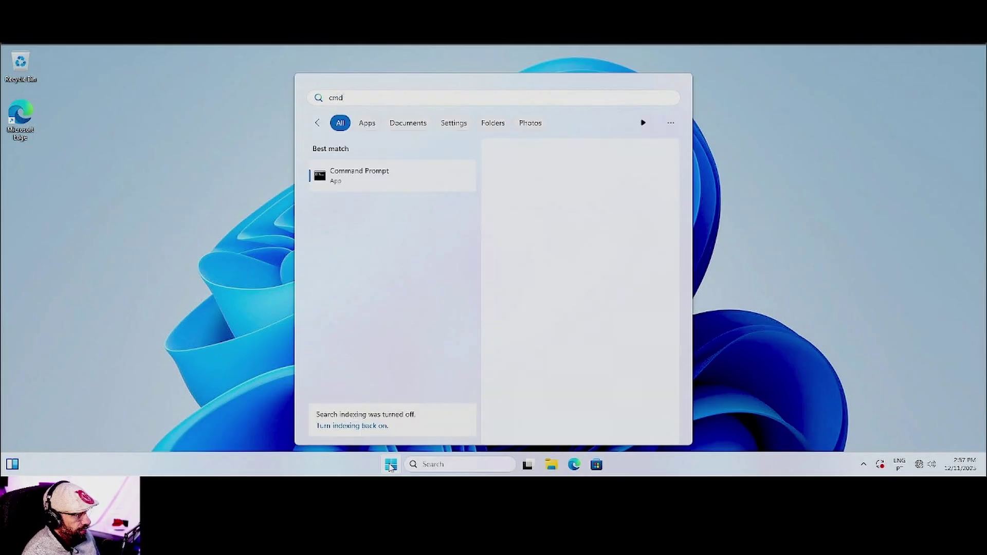
right_click(338, 181)
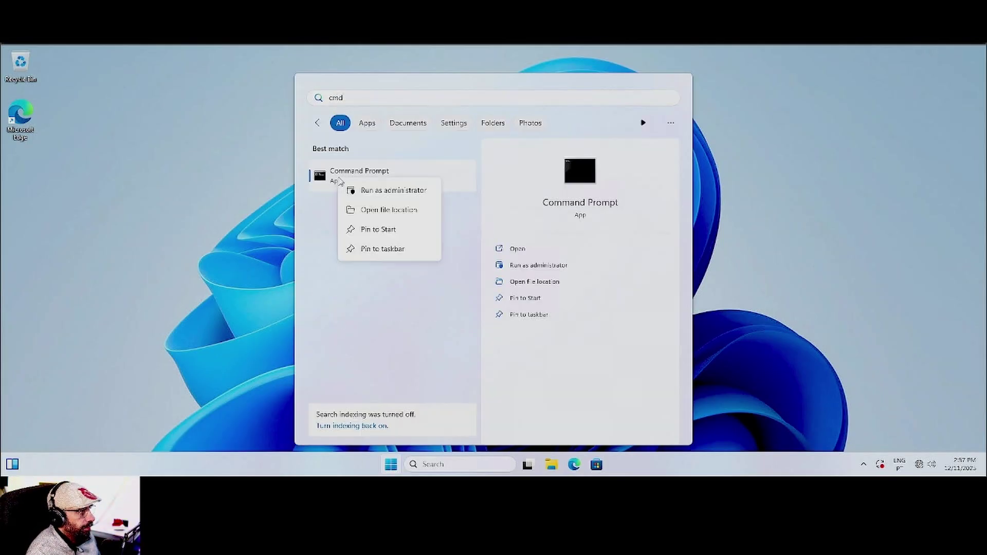
click(392, 193)
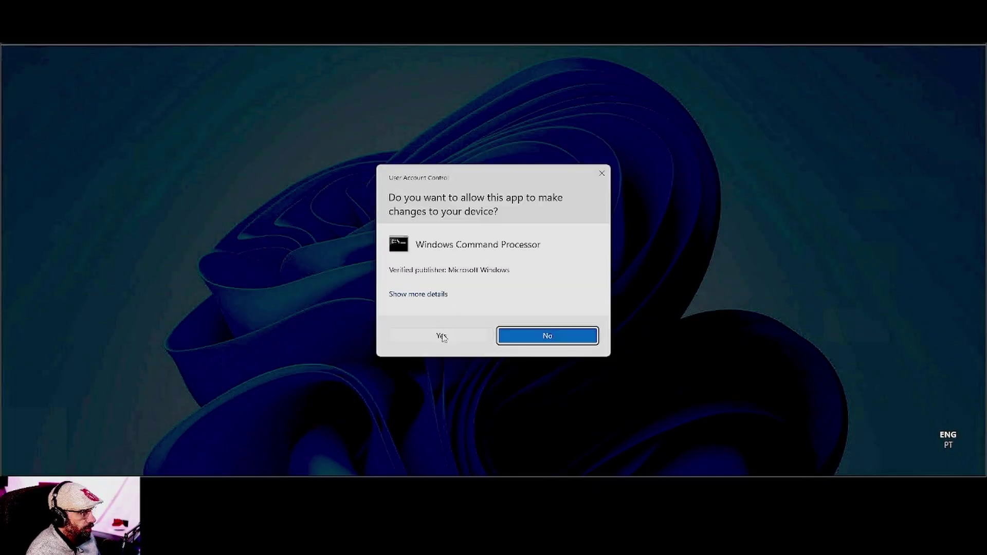
click(442, 337)
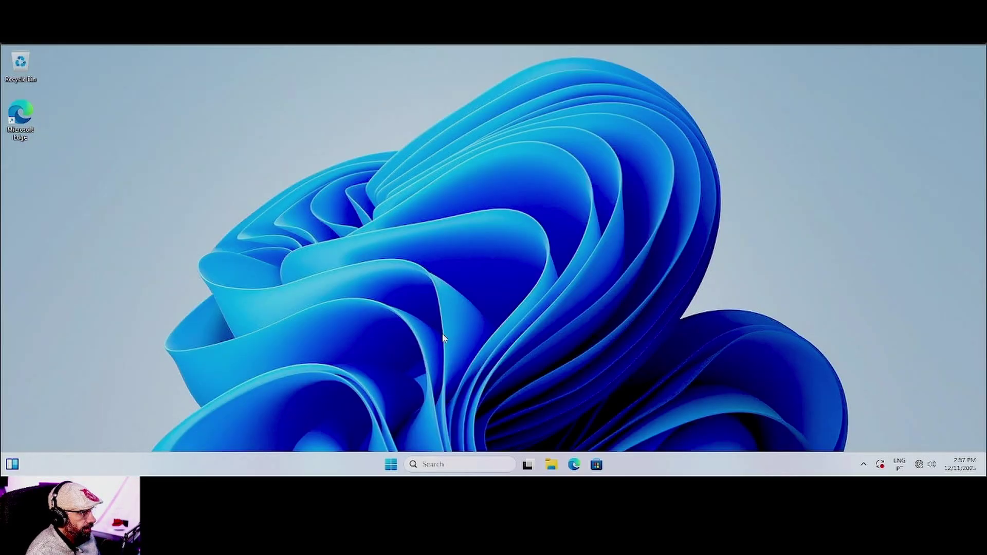
drag(335, 109, 431, 116)
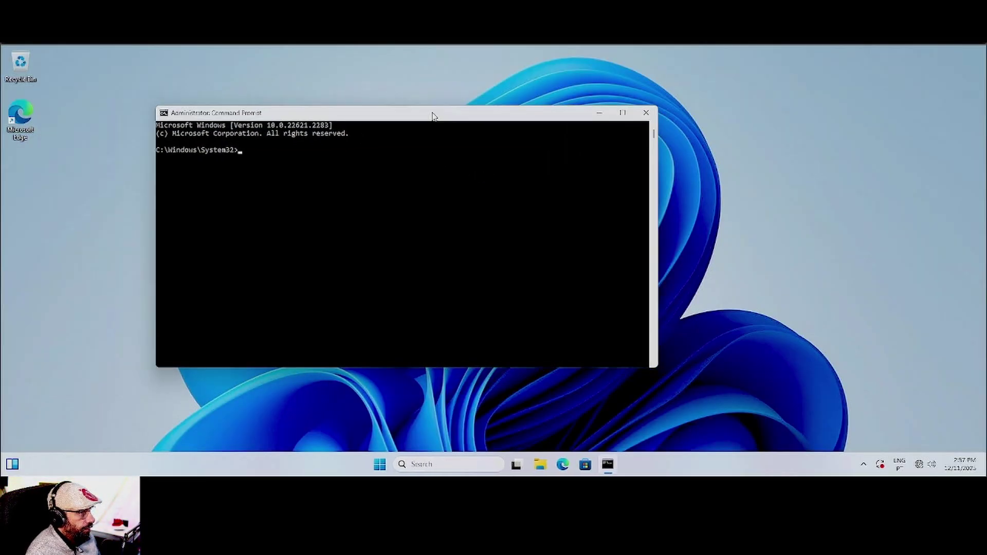
text(chkd)
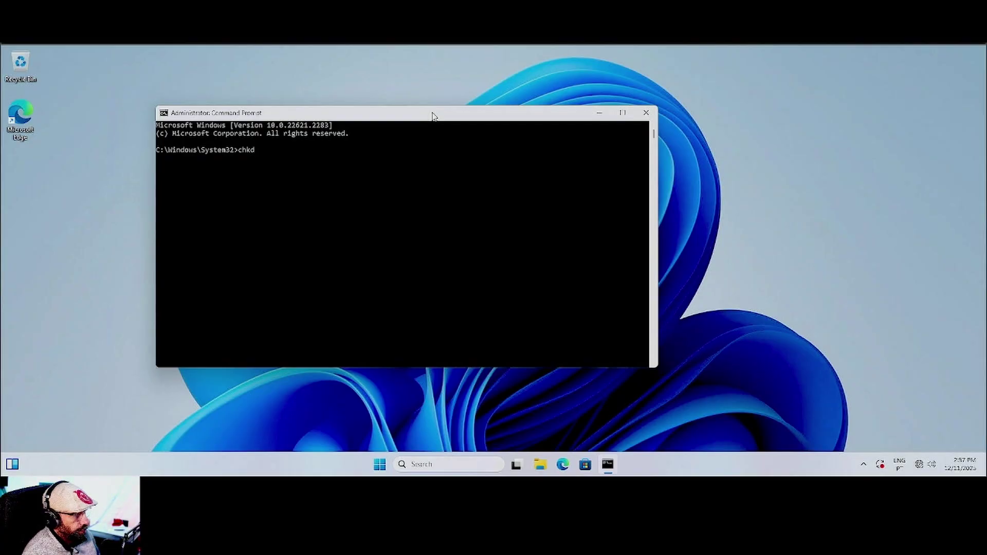
text(sk /f)
key(Escape)
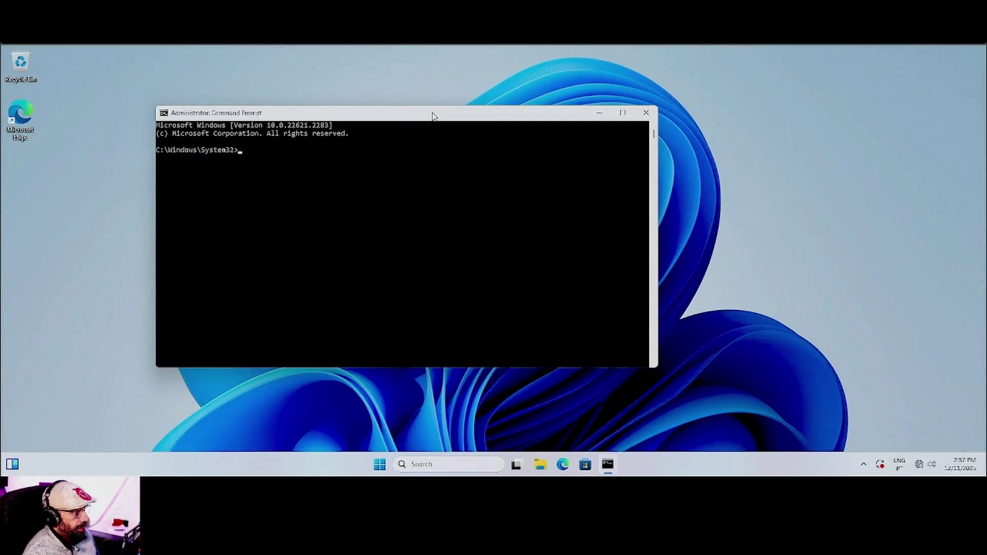
- Run chkdsk /f and answer y to schedule the volume check for the next system restart
text(chkdsk /f)
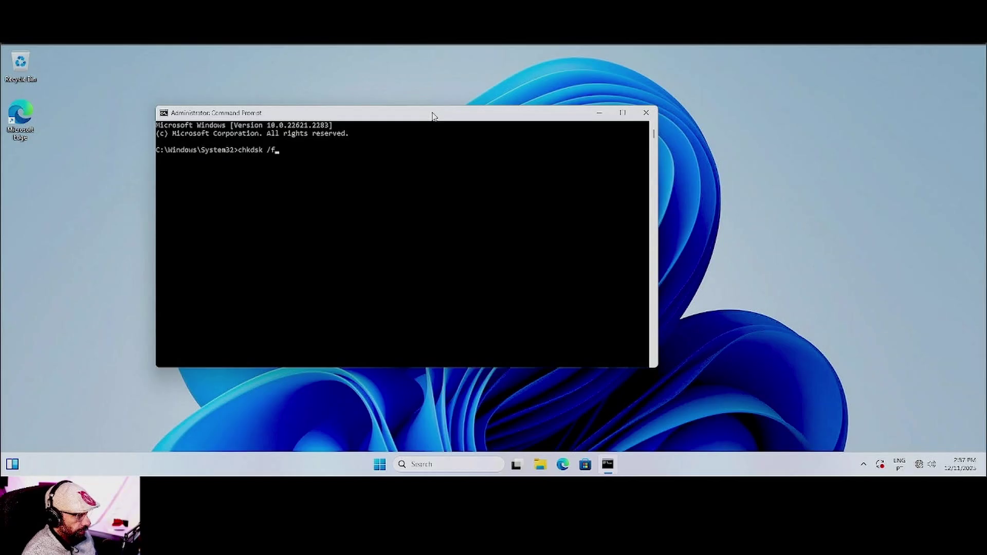
key(Return)
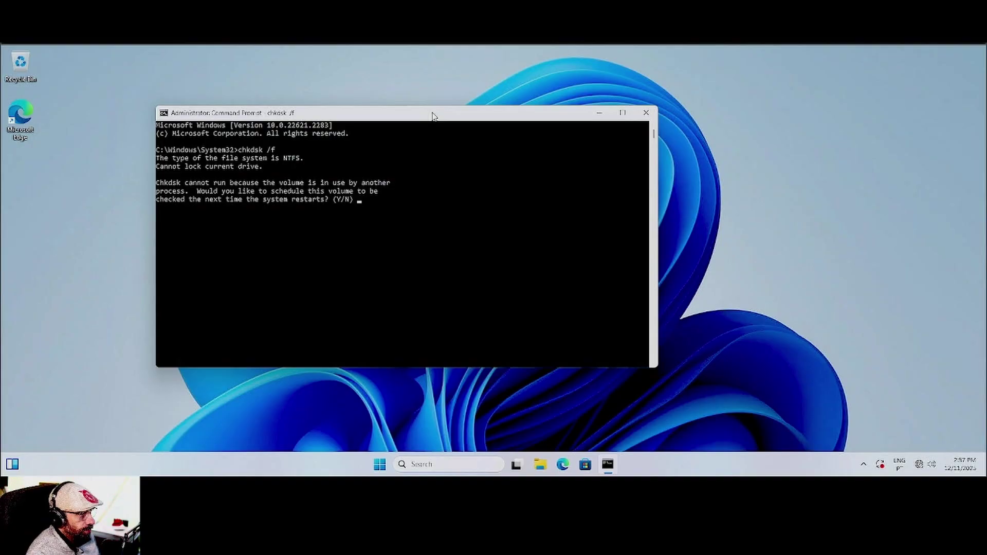
text(y)
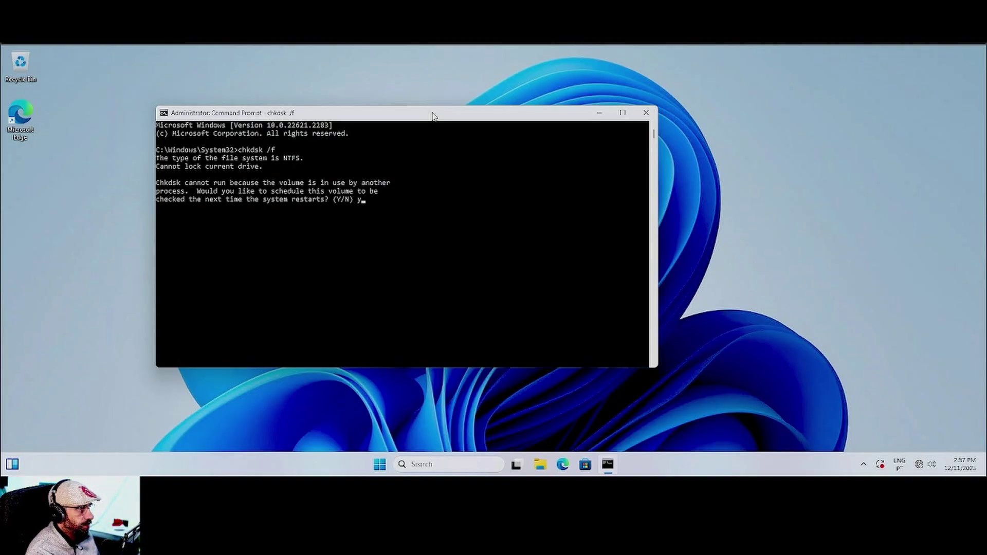
key(Return)
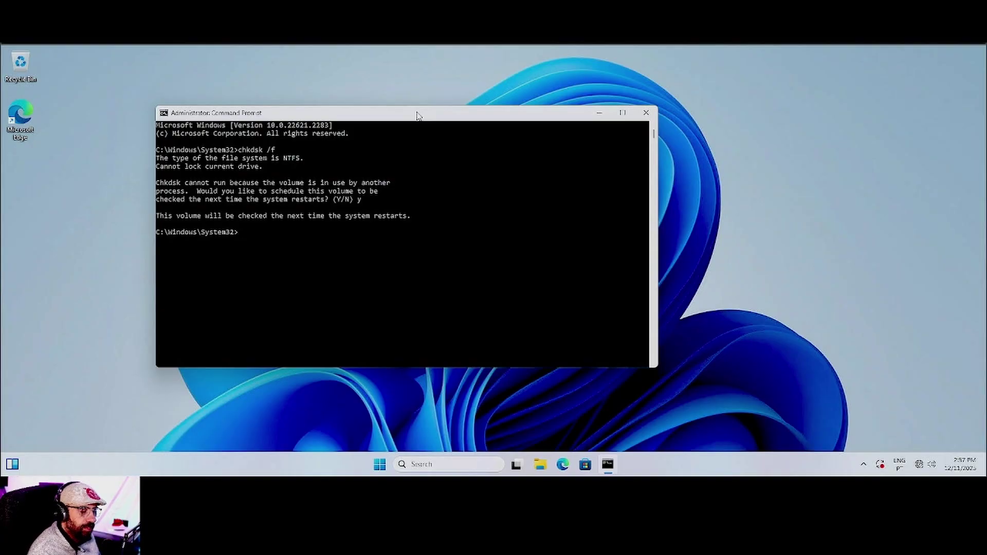
- Restart Windows so that the scheduled disk check runs at startup
right_click(379, 464)
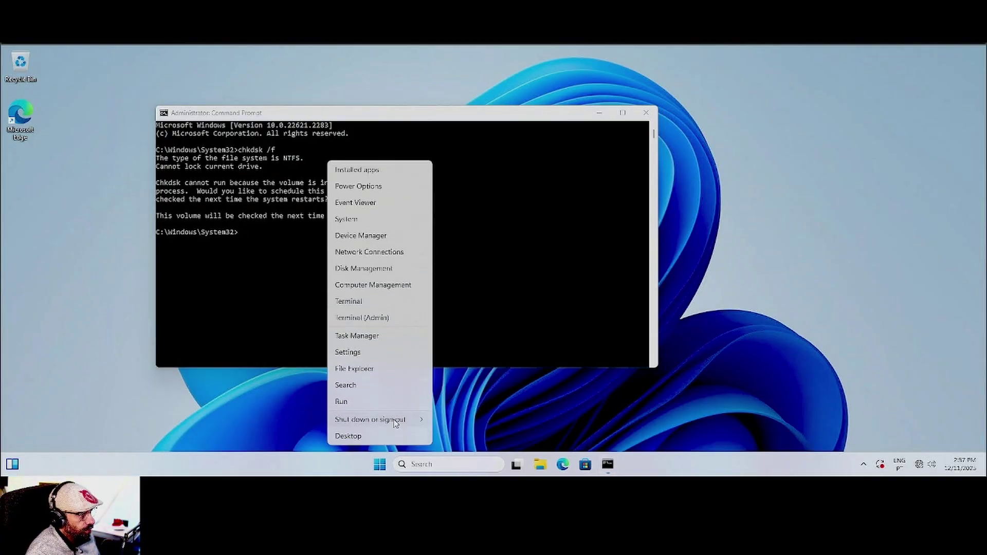
mouse_move(395, 423)
click(453, 418)
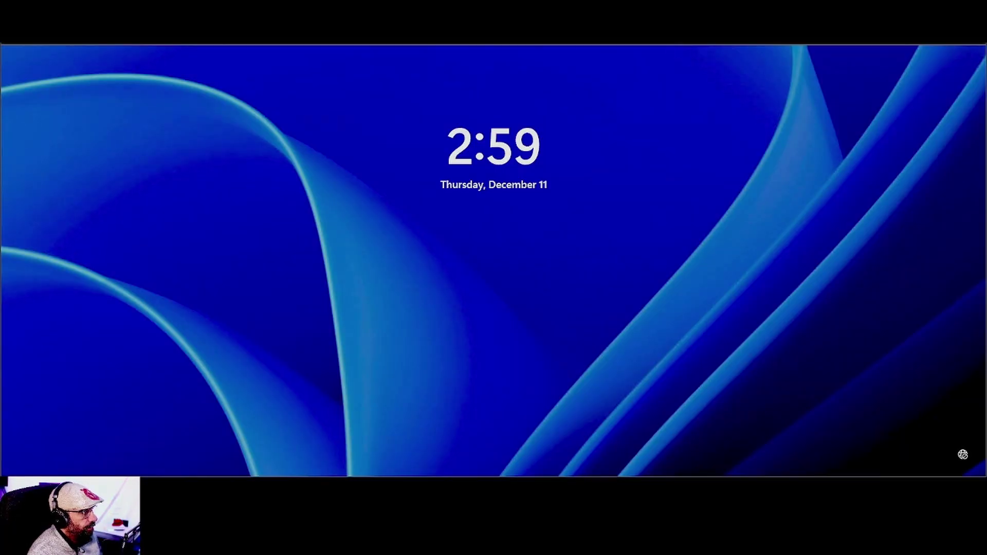
- Restart the computer again from the Windows sign-in screen, accepting the possible loss of unsaved work
click(566, 221)
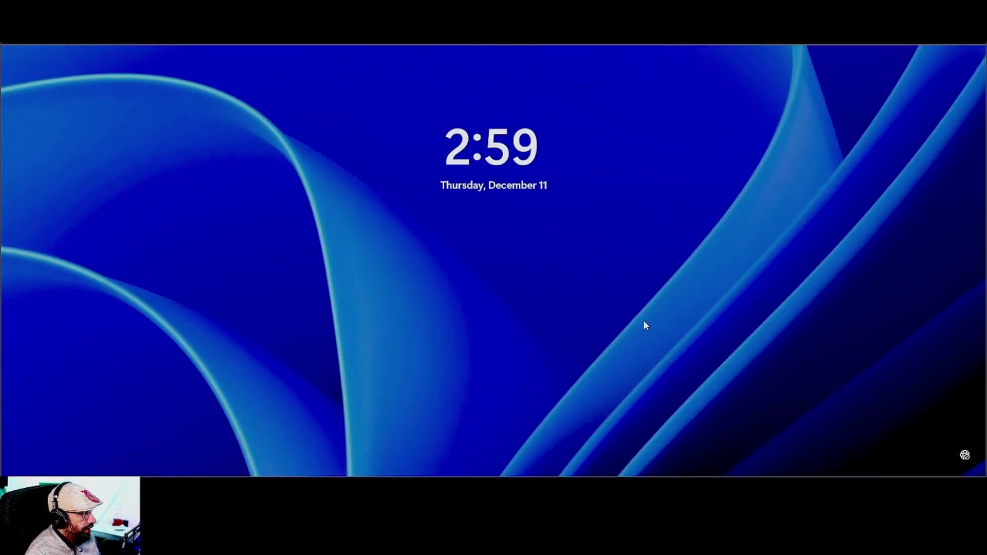
click(936, 430)
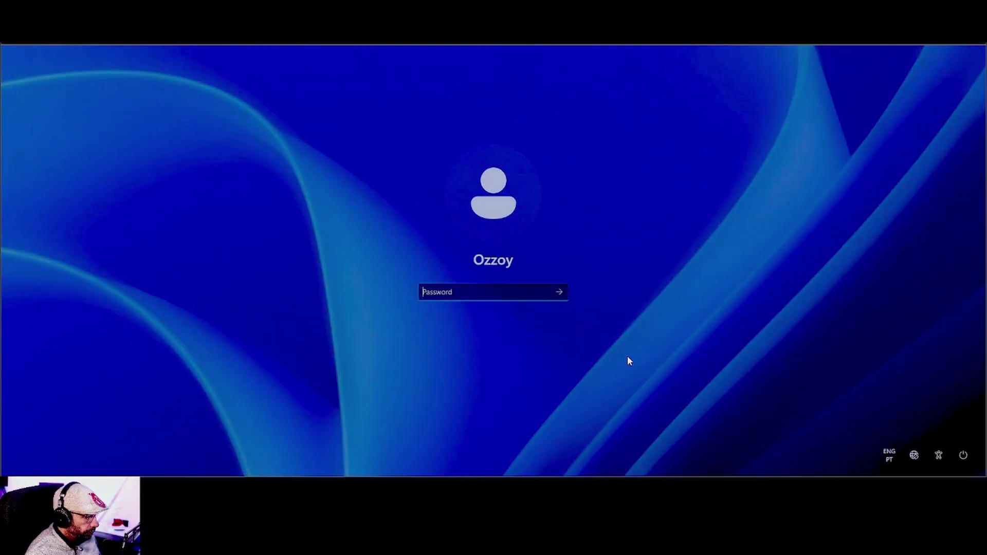
click(963, 455)
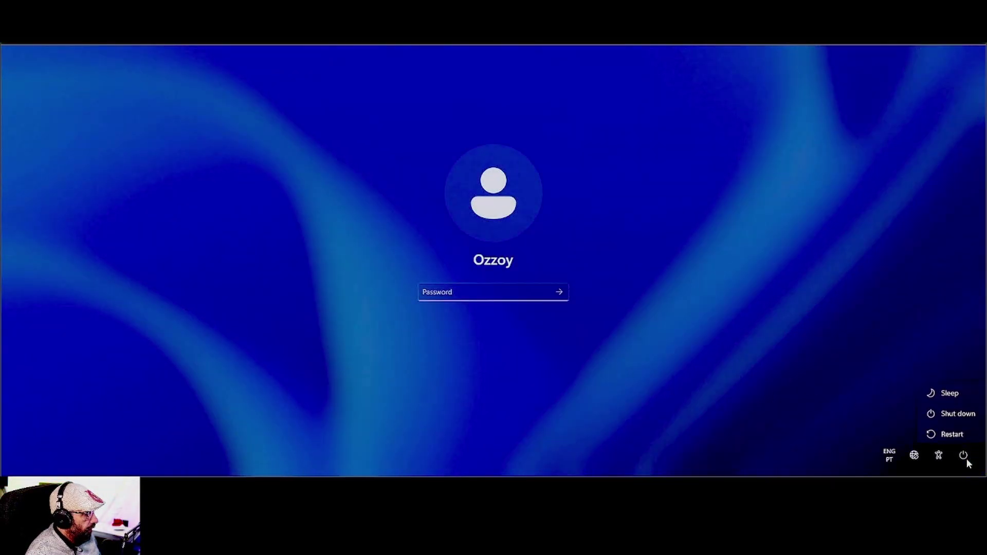
click(952, 431)
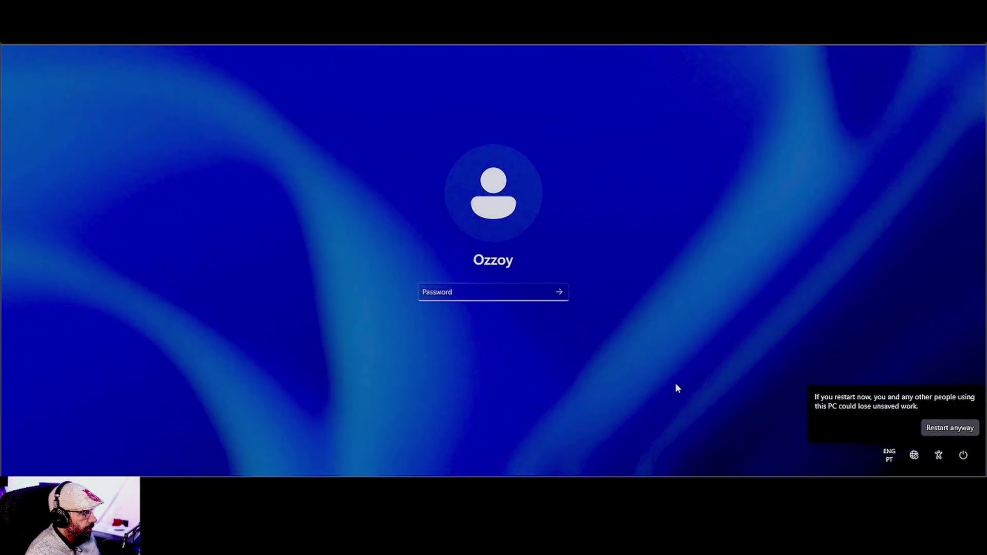
click(949, 429)
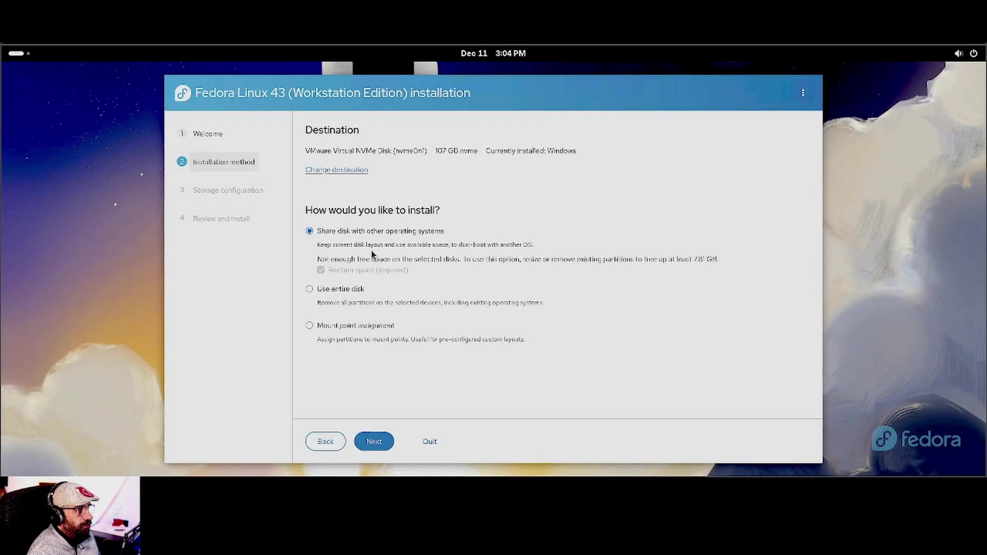
click(804, 93)
click(651, 225)
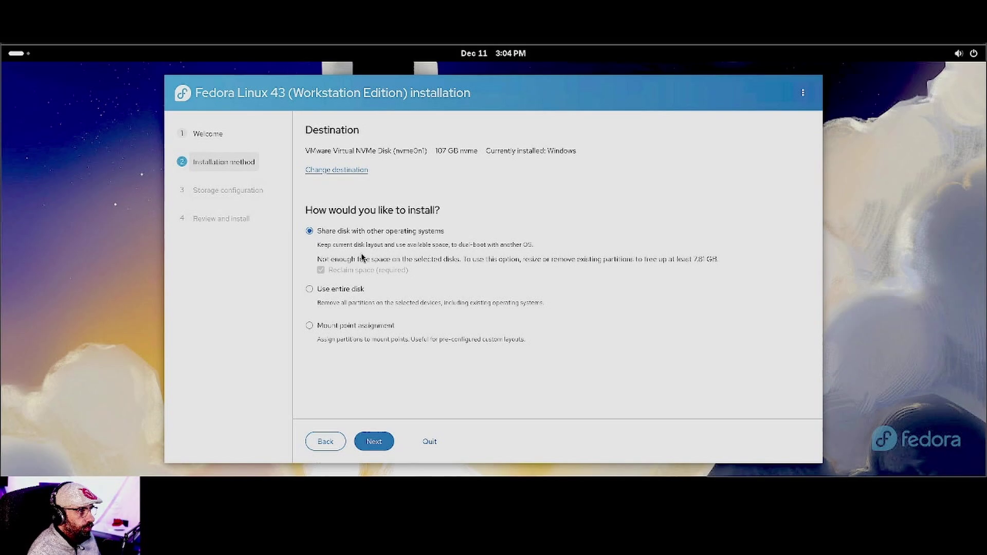
click(374, 442)
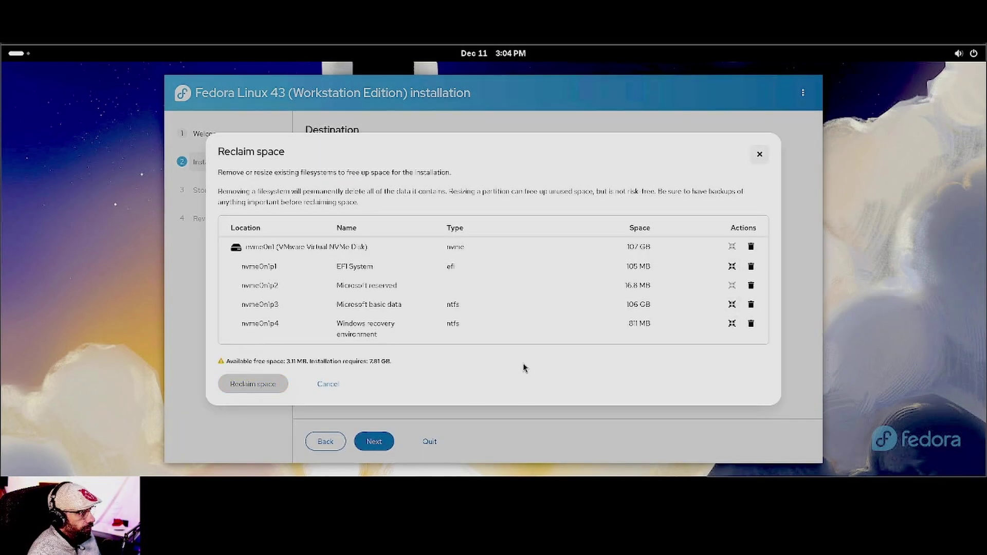
click(732, 304)
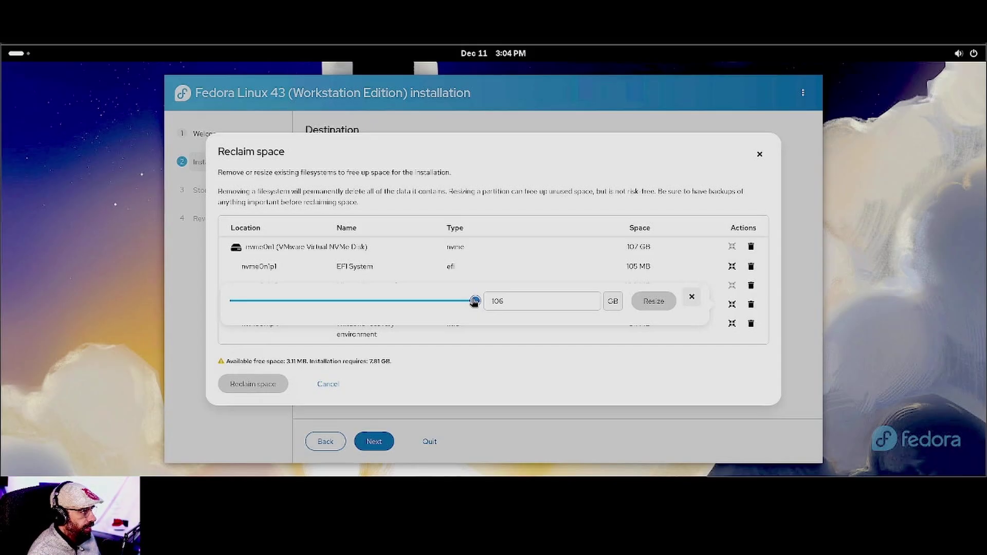
click(692, 298)
click(759, 154)
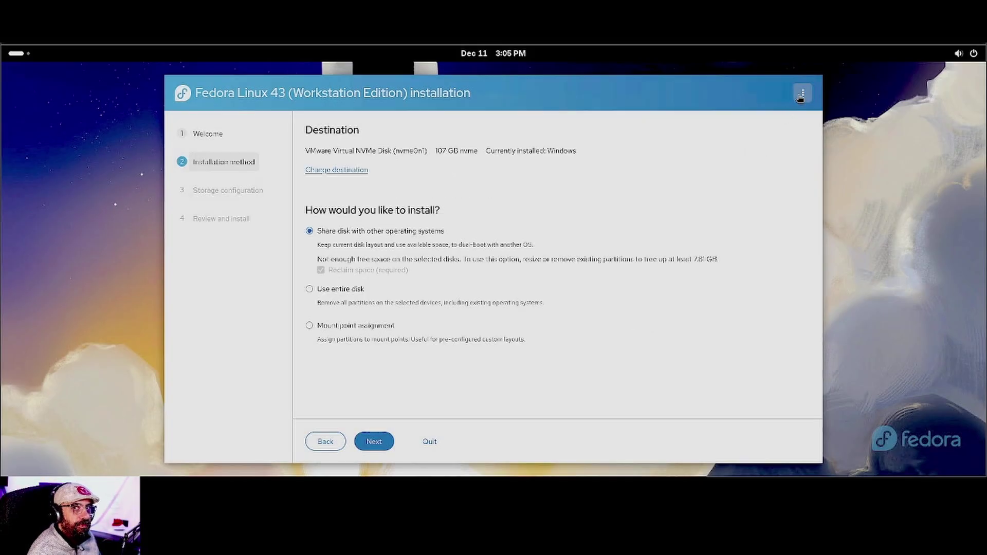
- Reclaim disk space by shrinking the nvme0n1p3 NTFS partition to 85.8 GB, and continue to the review with data encryption left off
click(378, 445)
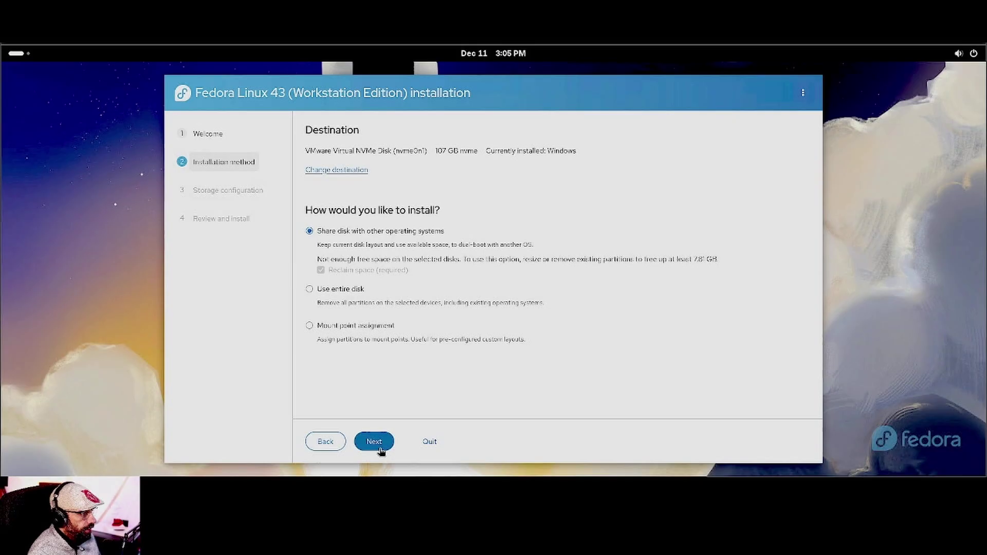
click(731, 304)
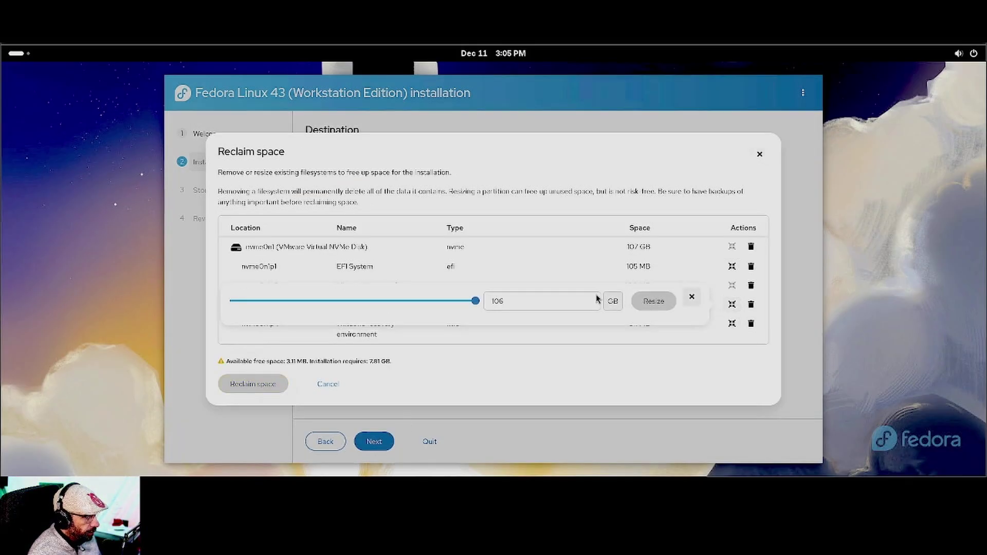
drag(477, 306, 426, 304)
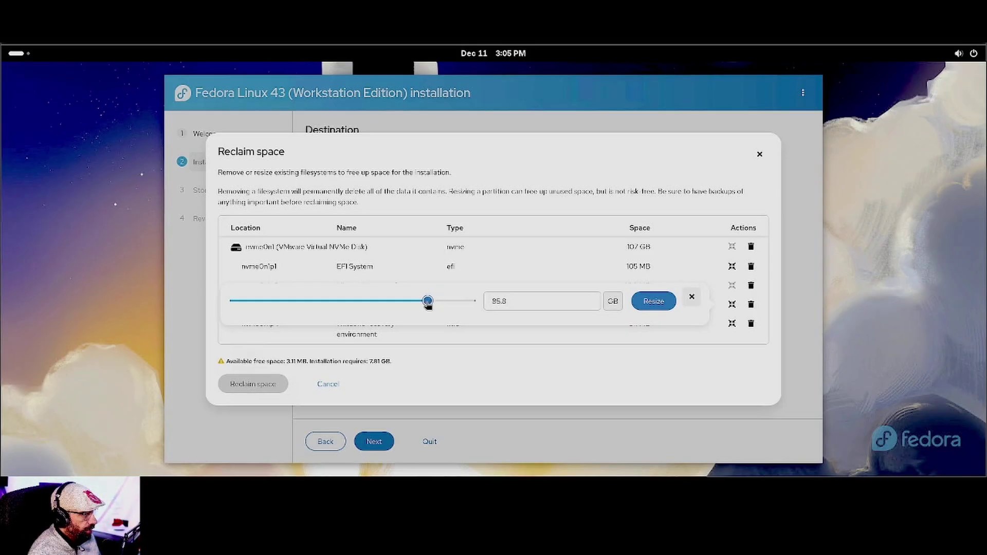
click(654, 301)
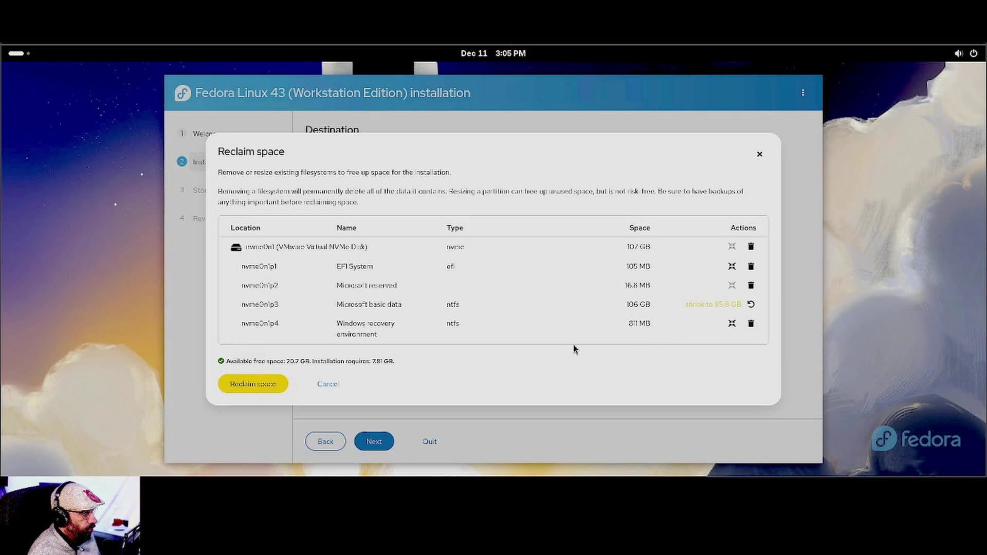
click(270, 387)
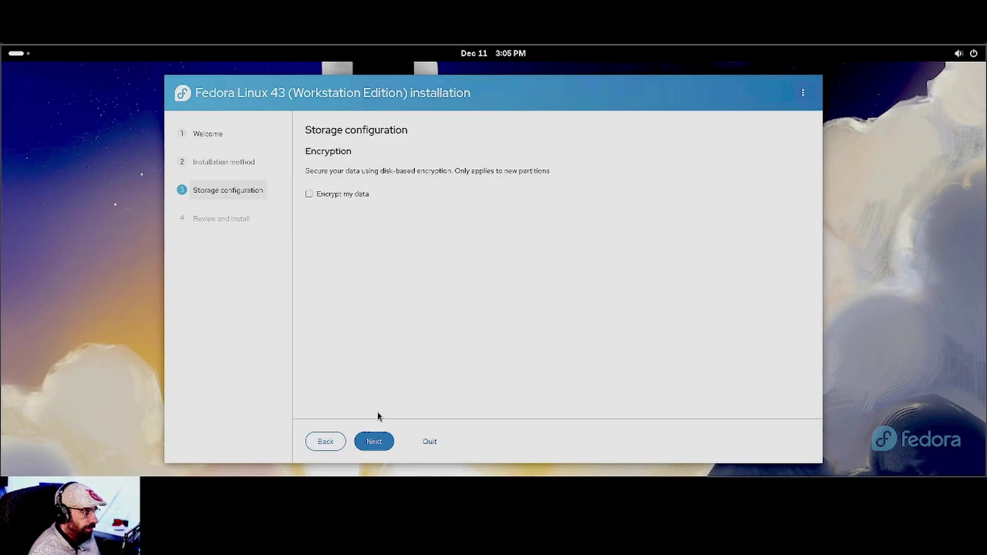
click(375, 444)
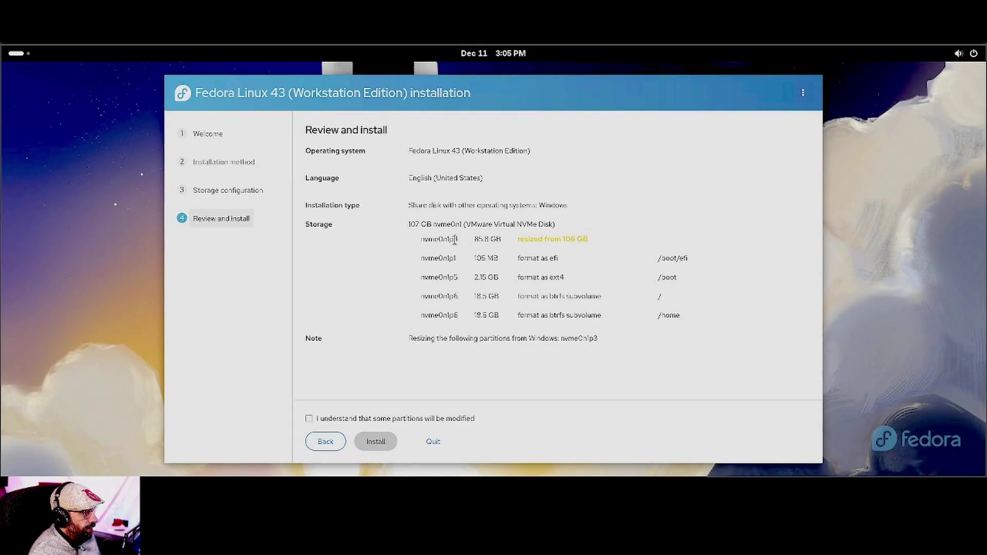
- Review the storage summary, comparing the new and original sizes of nvme0n1p3 and checking the Fedora partitions' sizes, formats and mount points
drag(455, 239, 363, 249)
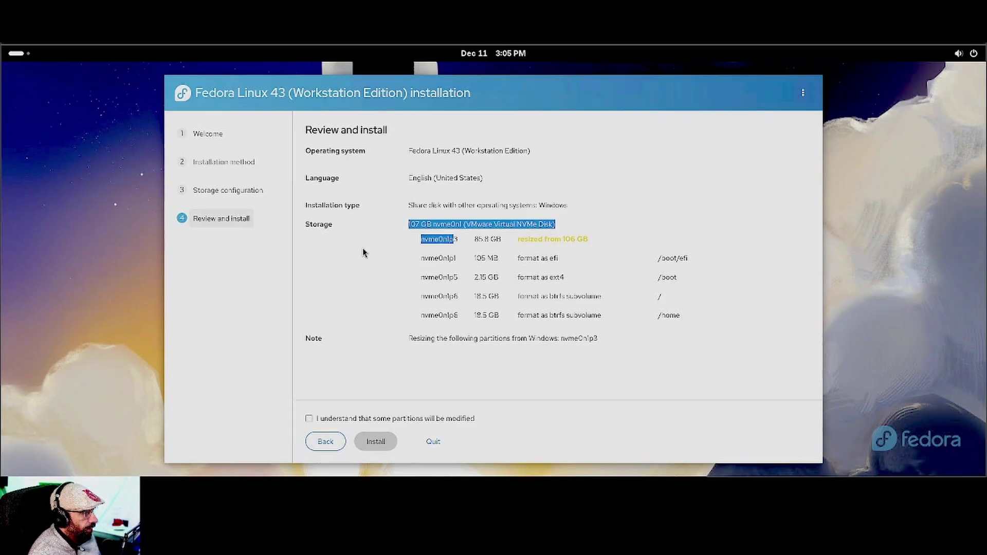
click(363, 249)
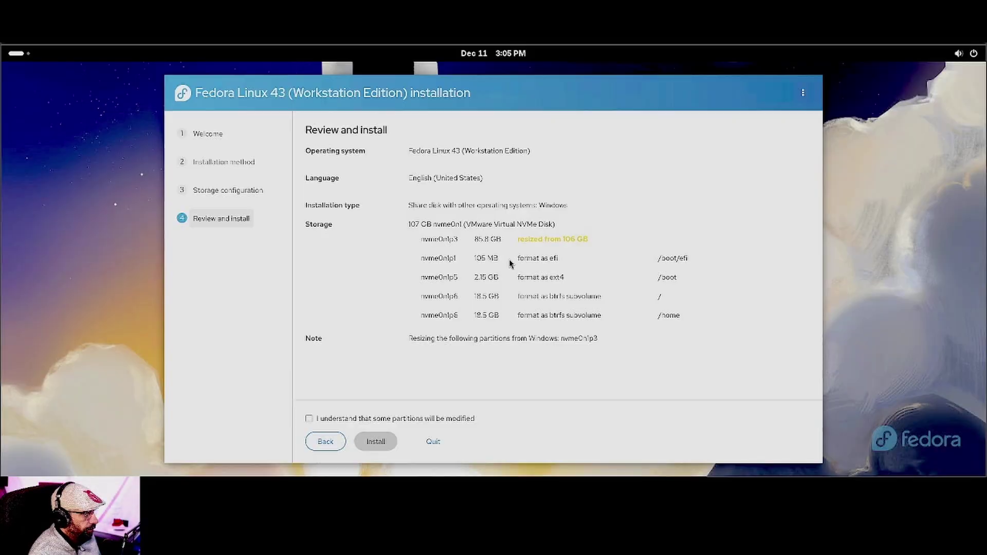
triple_click(494, 240)
click(494, 240)
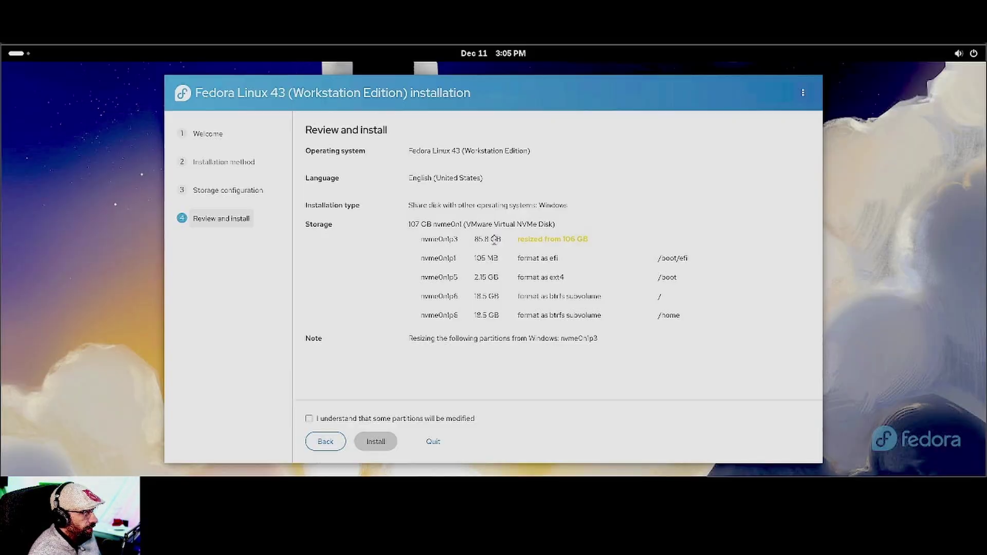
triple_click(495, 239)
click(494, 239)
double_click(575, 239)
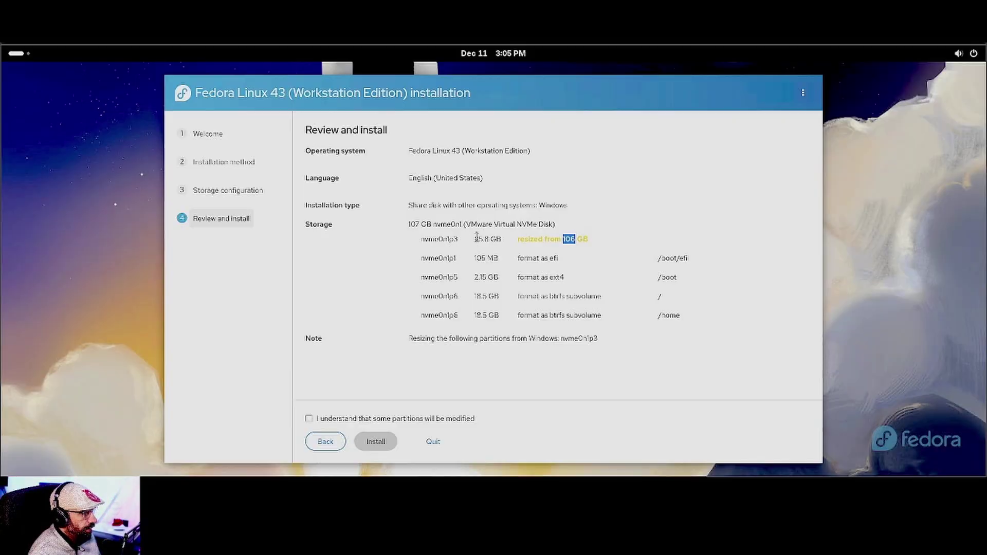
double_click(478, 237)
click(495, 257)
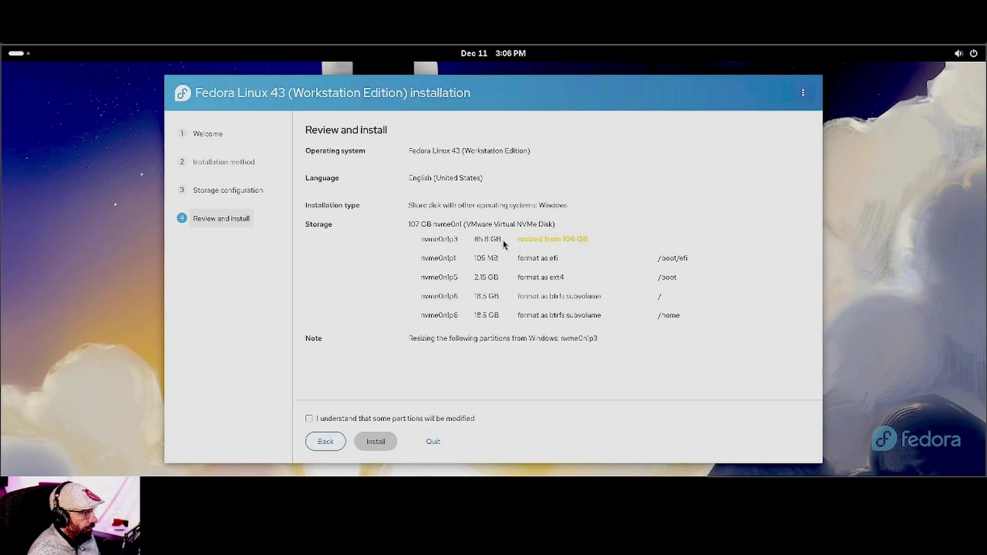
drag(501, 239, 478, 241)
drag(576, 238, 564, 239)
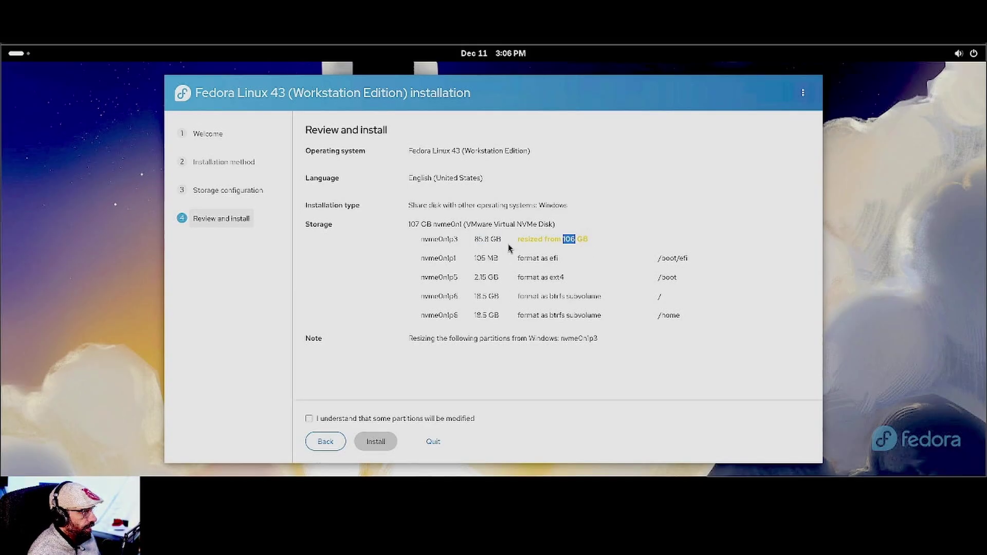
drag(681, 319, 418, 257)
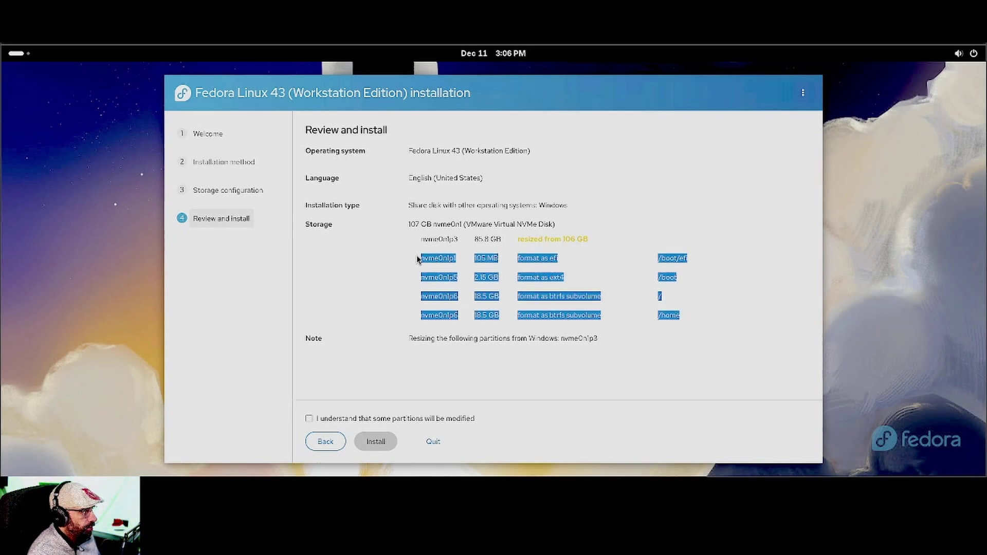
click(496, 360)
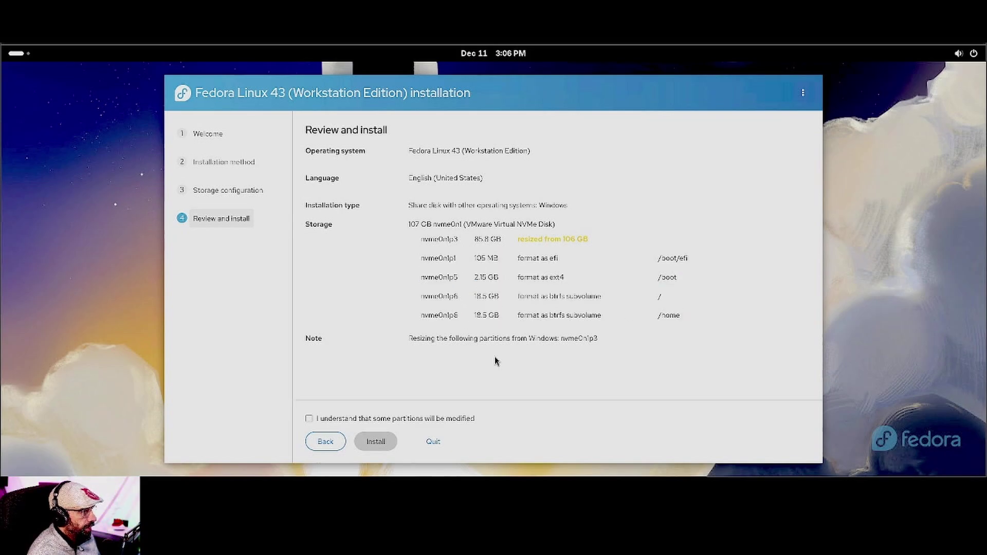
- Acknowledge that some partitions will be modified and start the Fedora installation
click(309, 419)
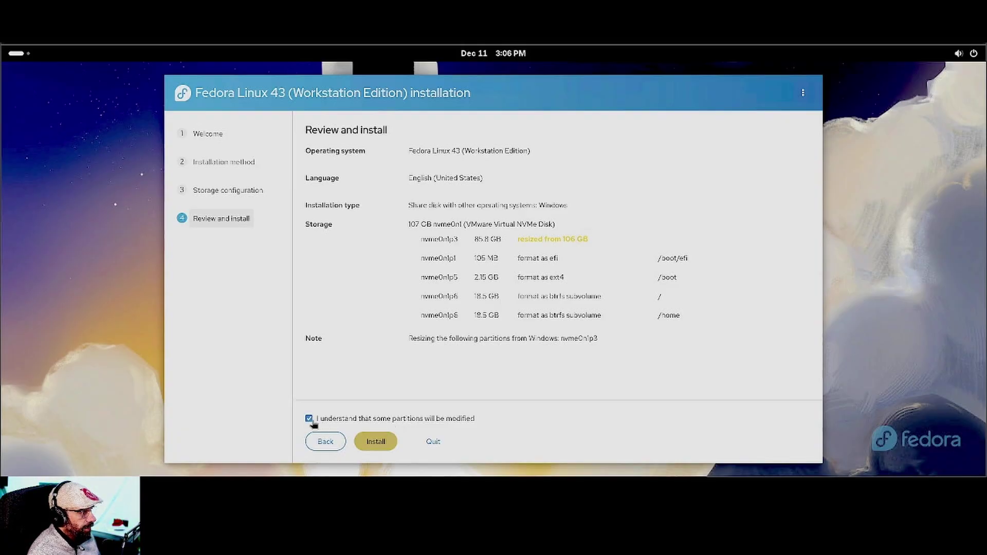
click(376, 442)
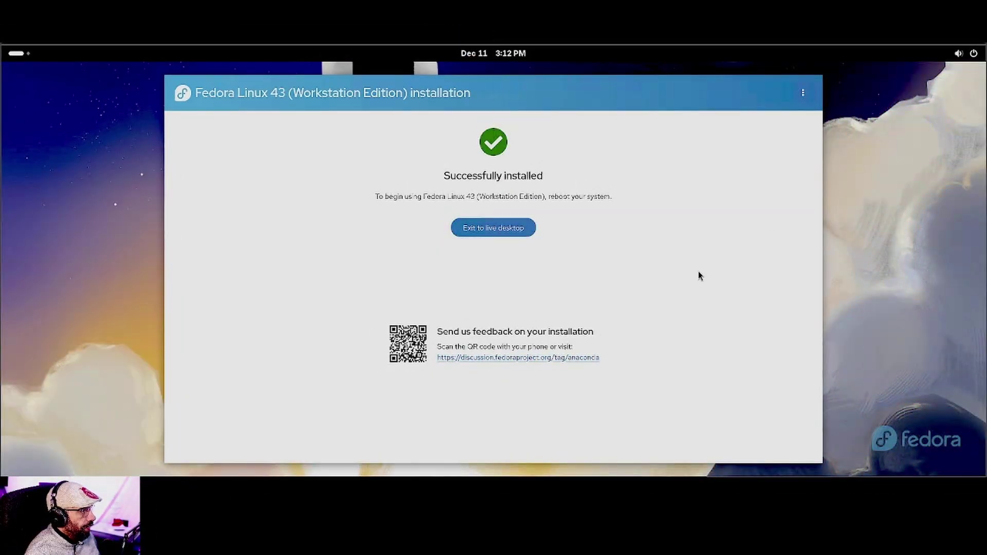
- Exit the finished installer to the live desktop and restart the system, confirming the restart
click(803, 93)
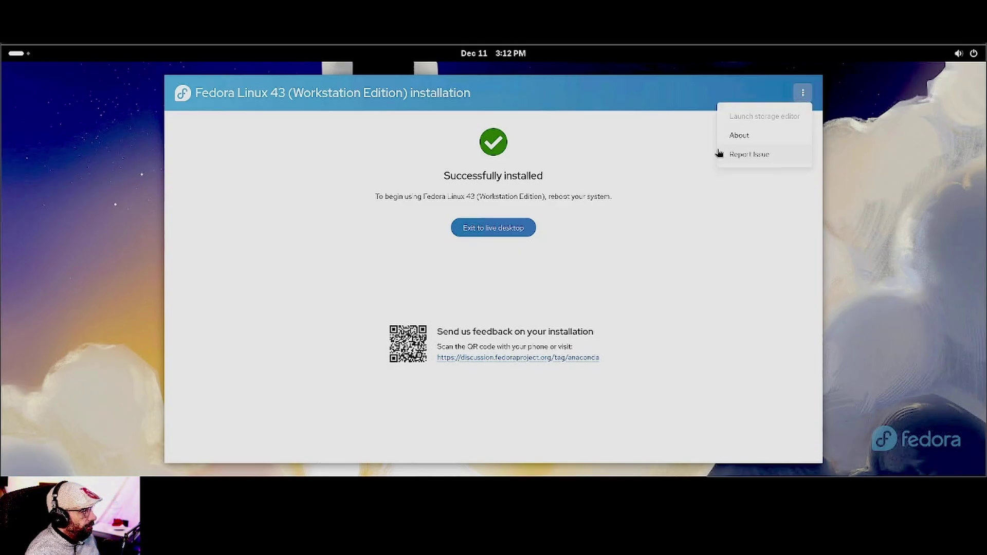
click(704, 210)
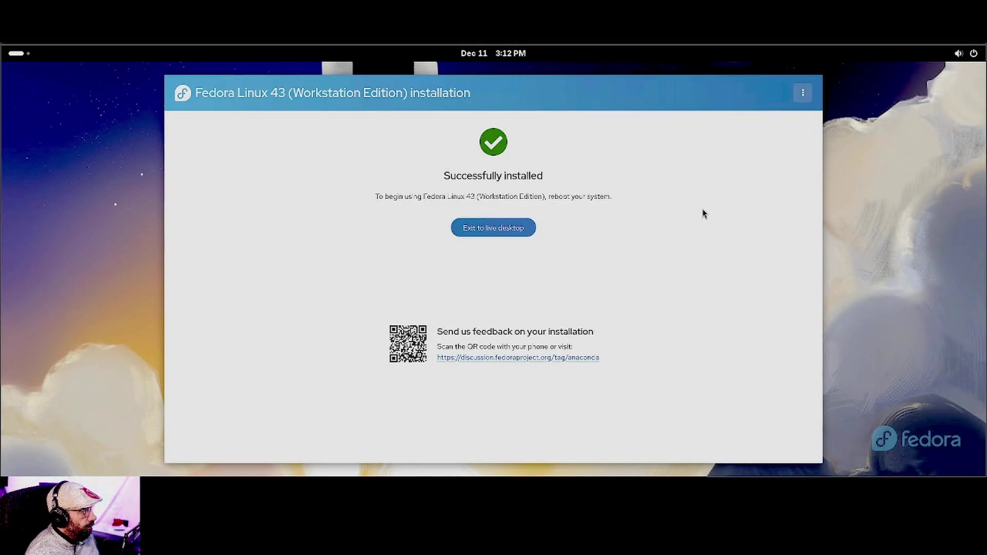
click(491, 229)
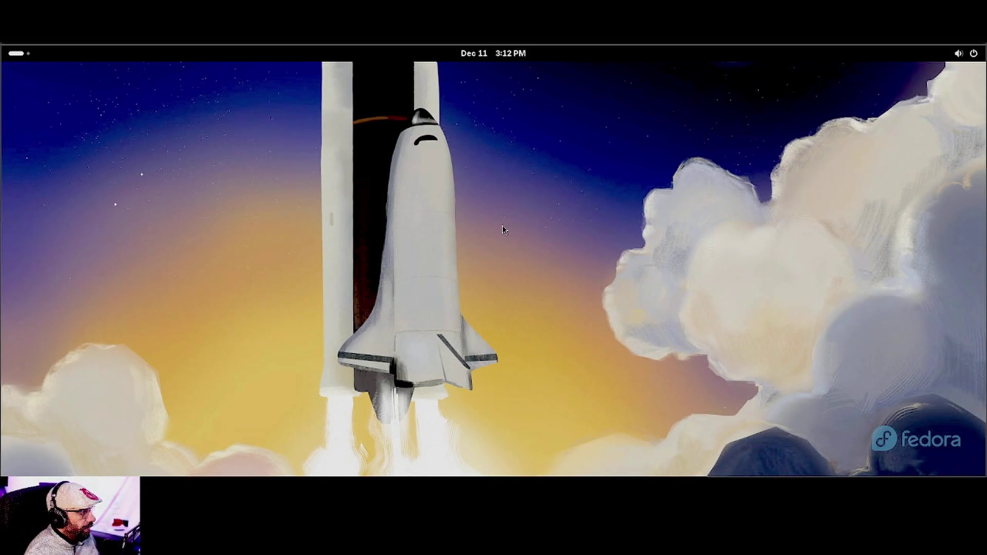
click(18, 55)
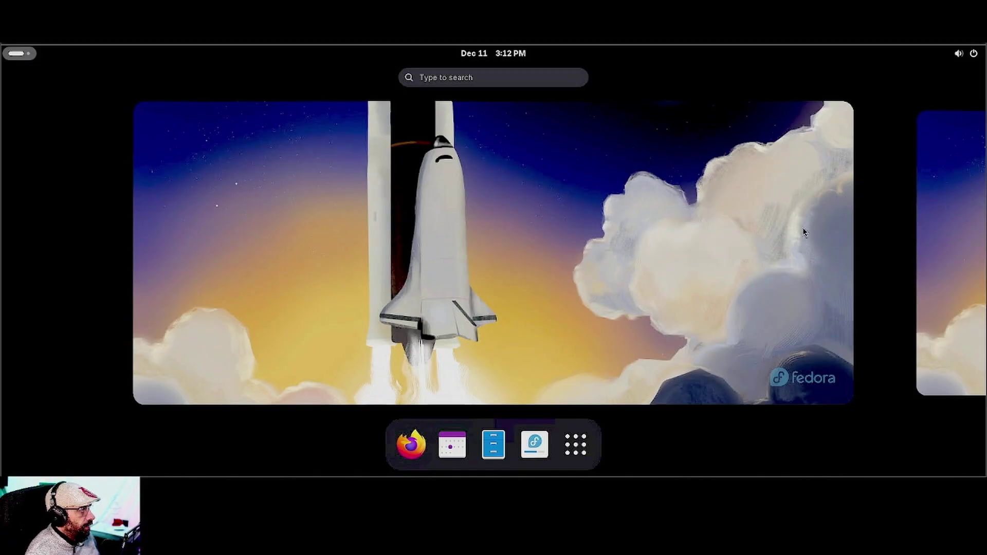
click(971, 55)
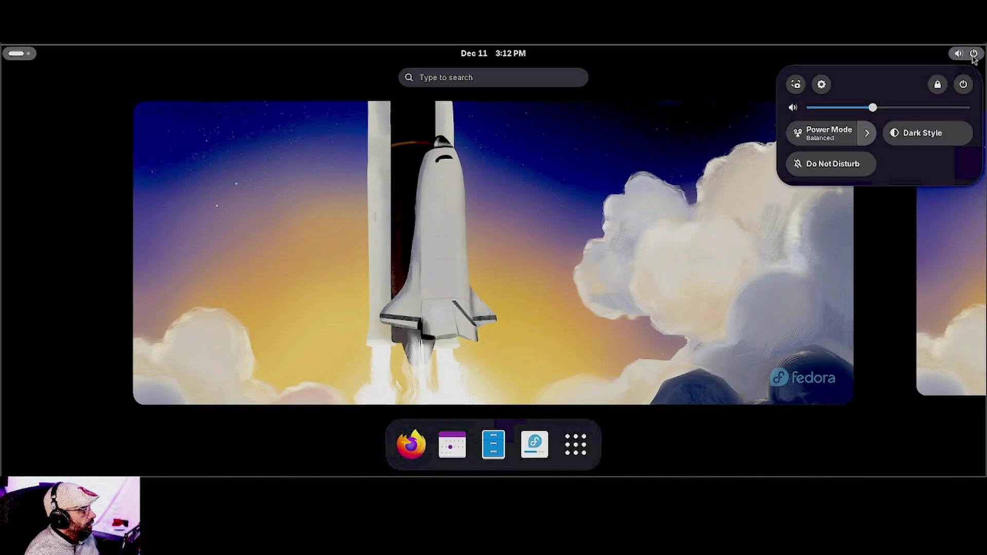
click(963, 84)
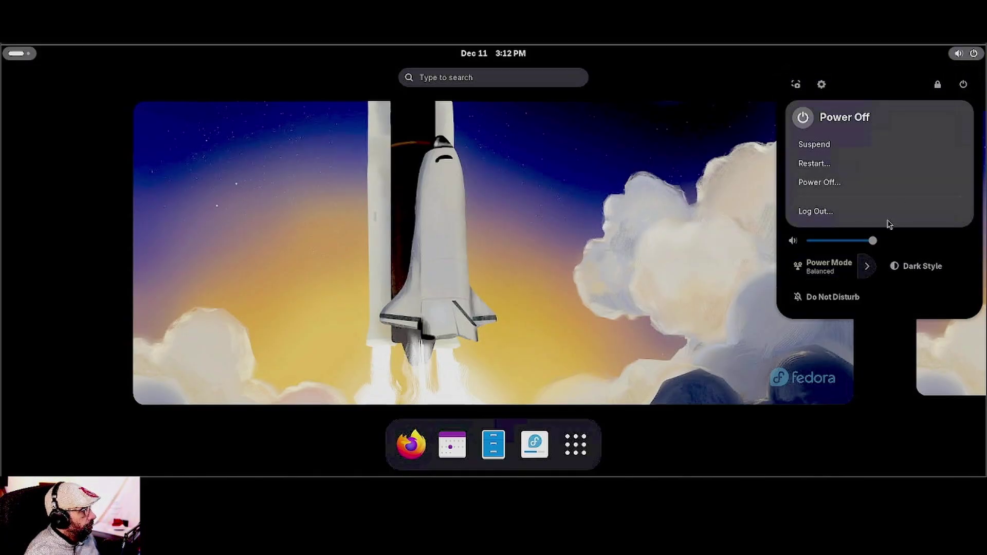
click(823, 164)
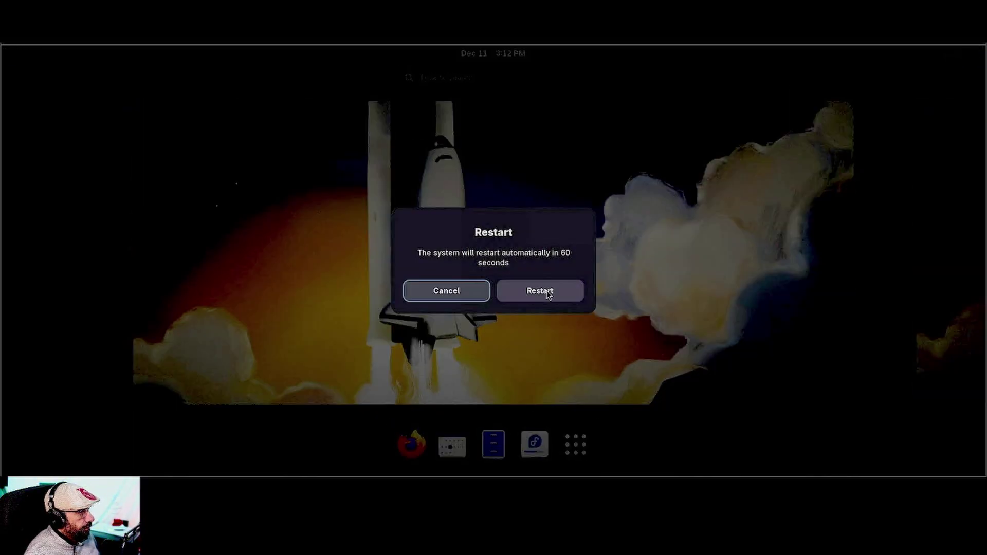
click(547, 295)
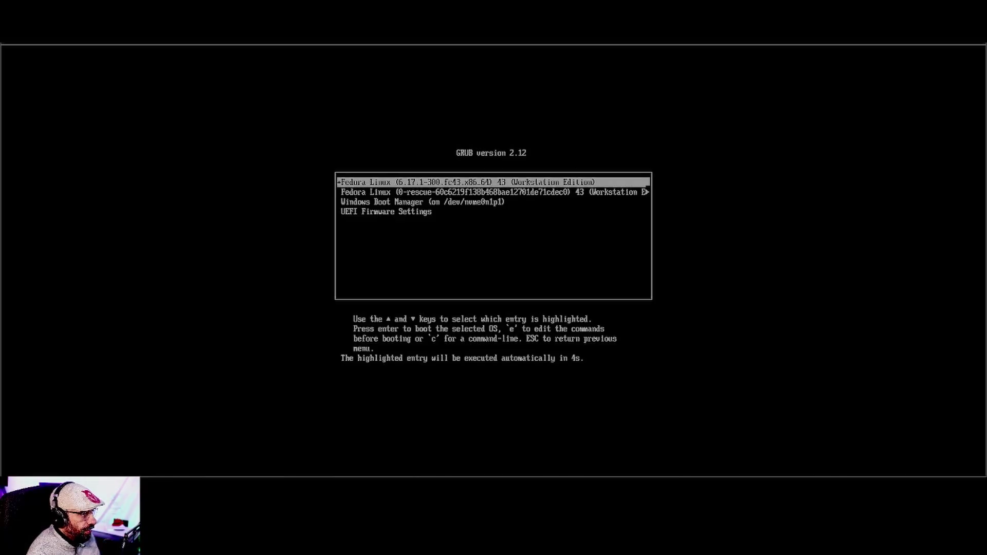
- Look through the boot menu entries, then boot Fedora Linux (6.17.1-300.fc43.x86_64) 43 (Workstation Edition)
key(Down)
key(Up)
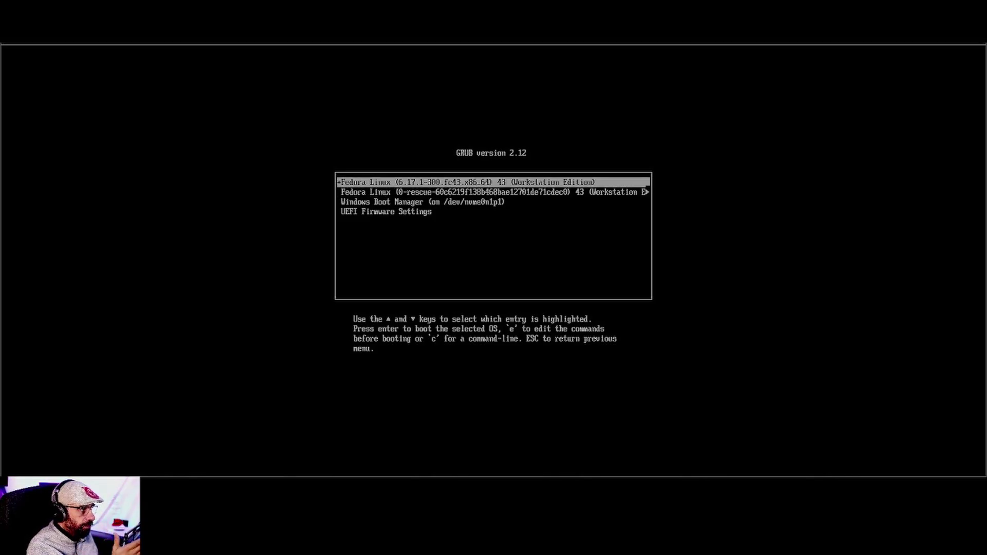
key(Down)
key(Down)
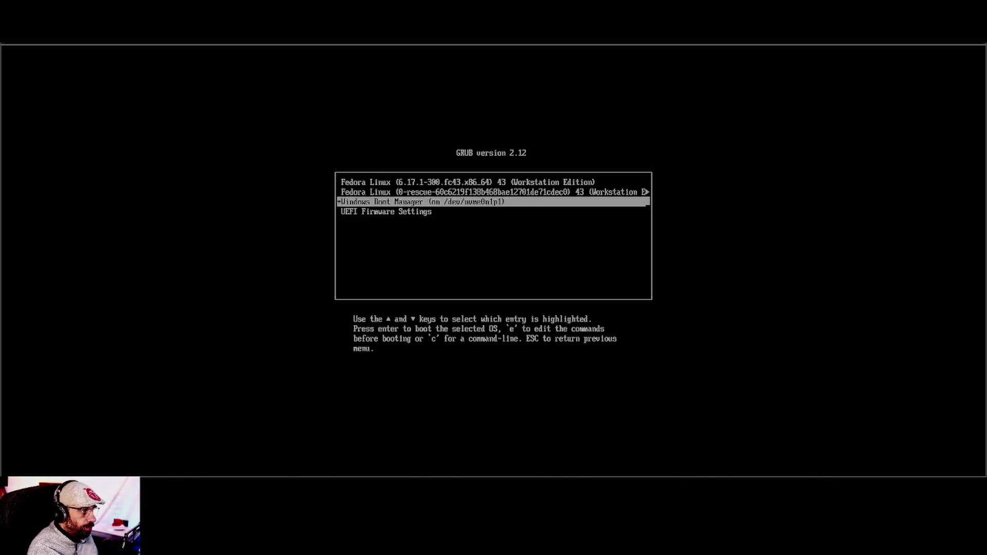
key(Up)
key(Up)
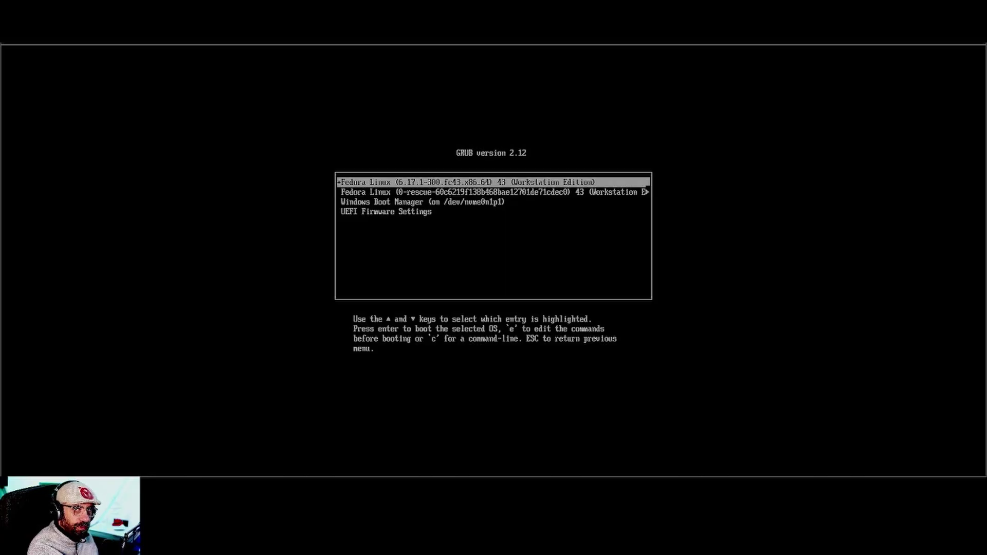
key(Return)
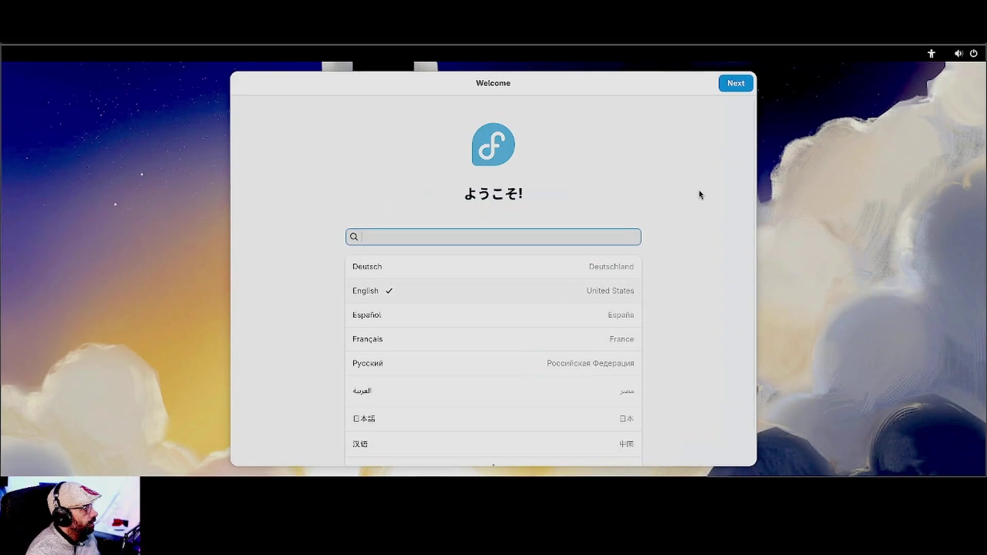
click(967, 53)
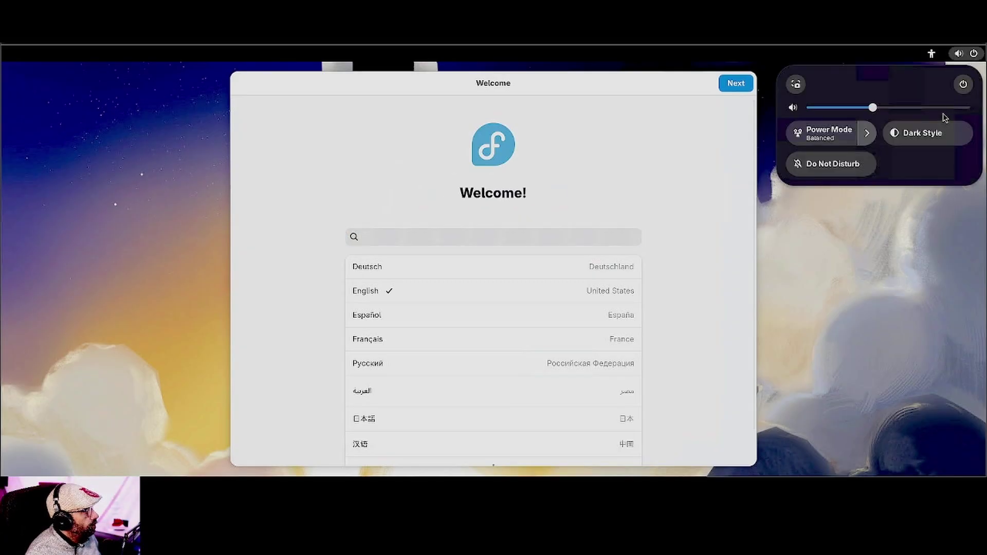
click(963, 83)
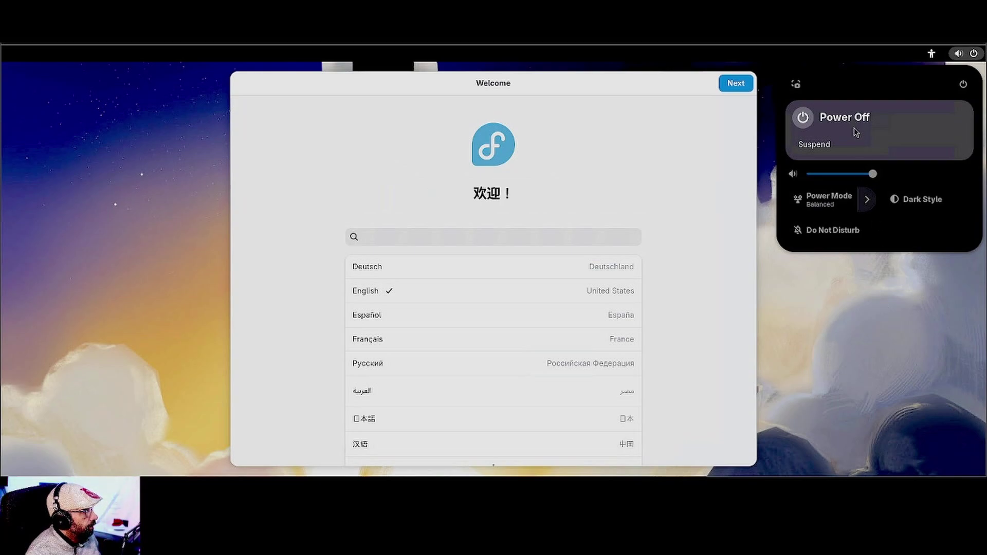
key(Escape)
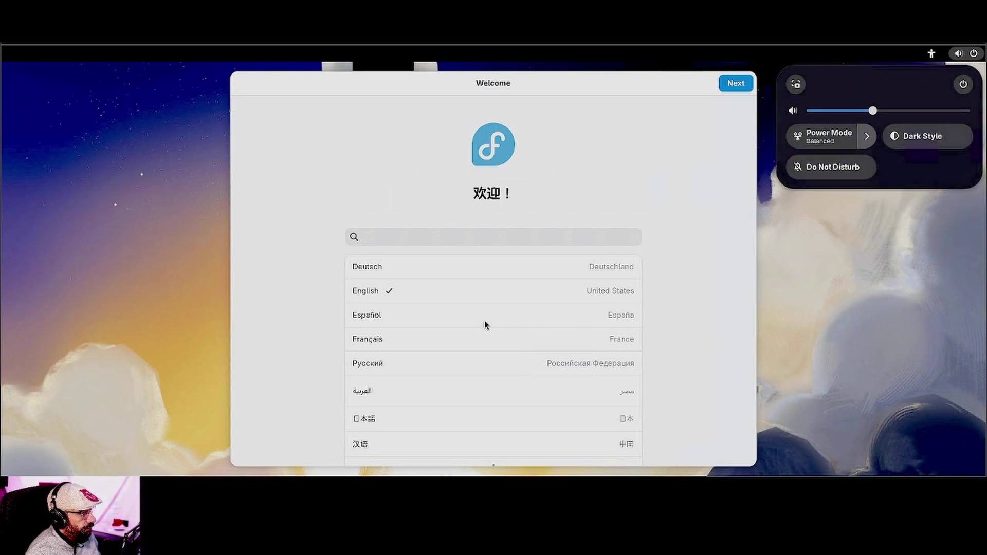
click(809, 304)
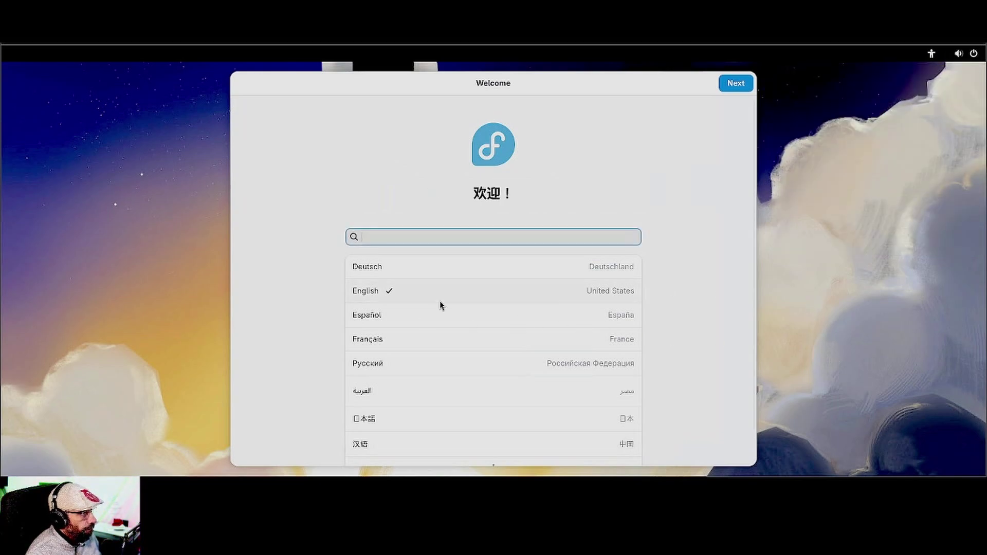
- Choose English (United States) with the Portuguese keyboard layout, and turn off Location Services and Automatic Problem Reporting
click(408, 289)
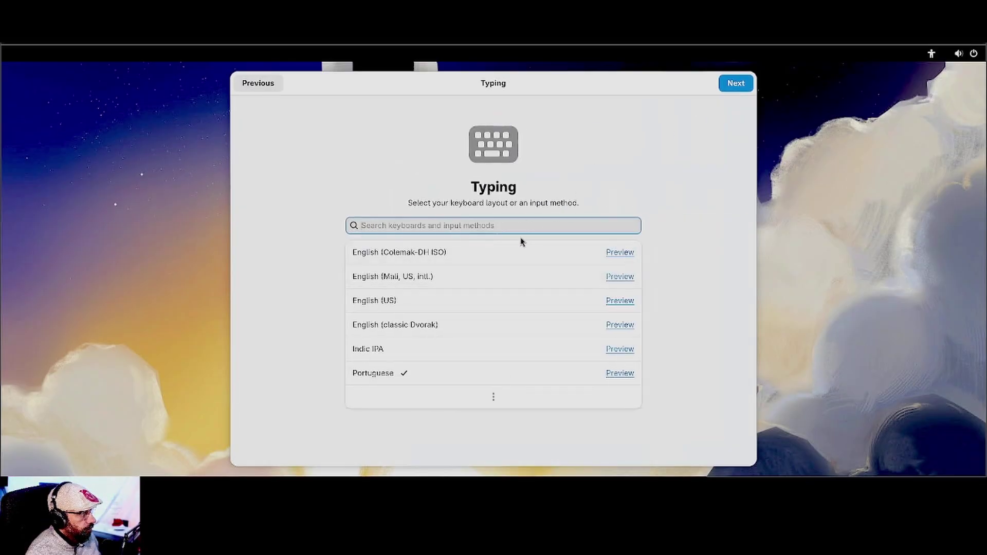
click(734, 86)
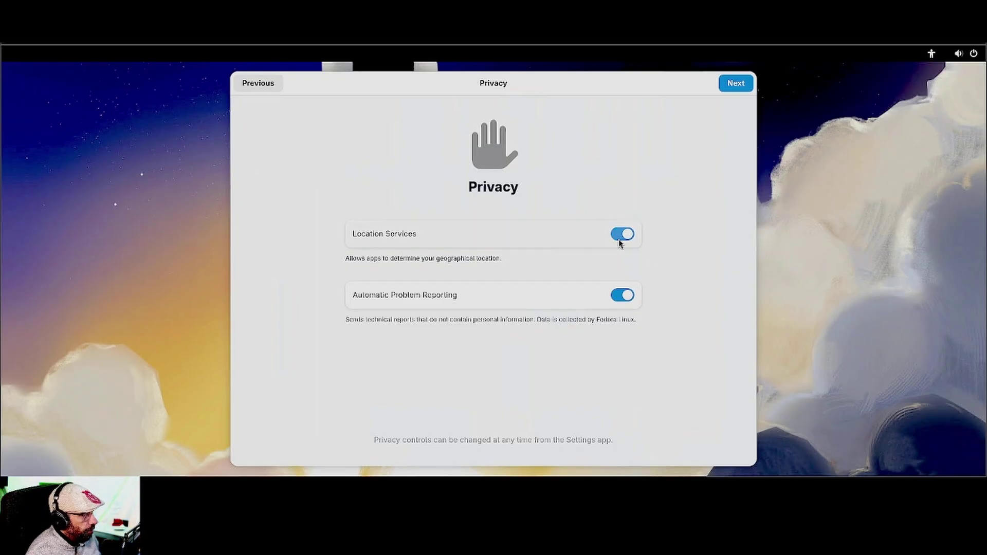
click(619, 236)
click(620, 298)
click(737, 84)
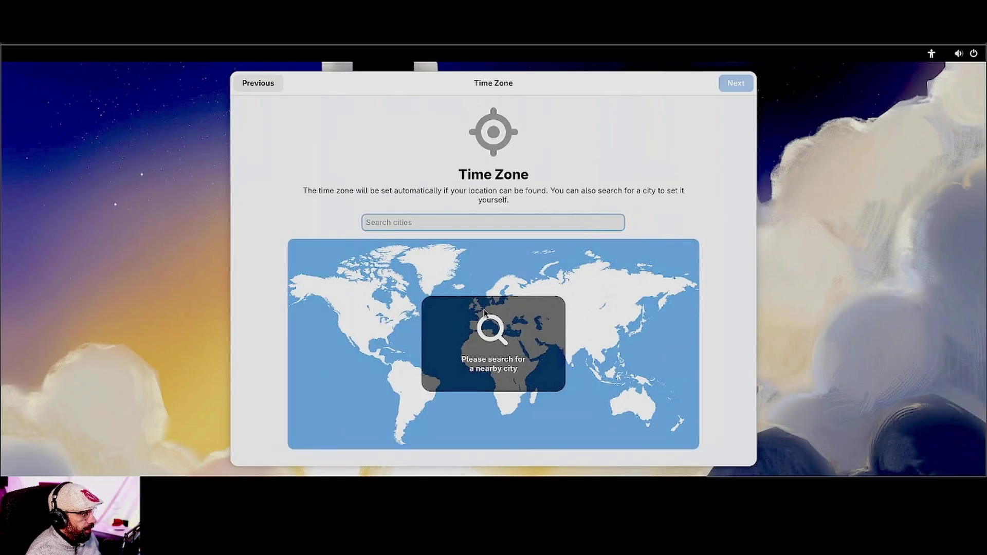
- Set the time zone to Lisbon, Portugal, and enable third-party repositories before continuing to the account details
text(lisbo)
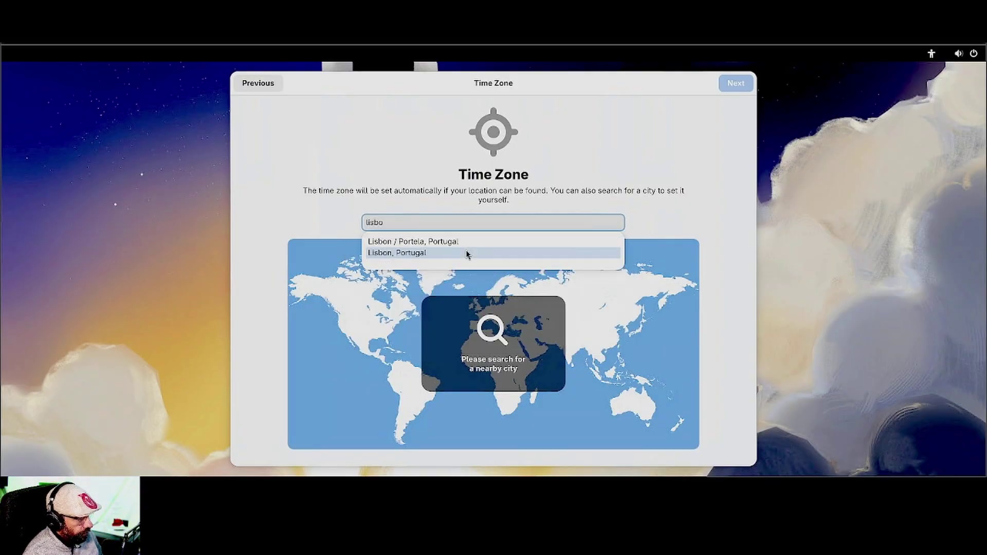
click(473, 252)
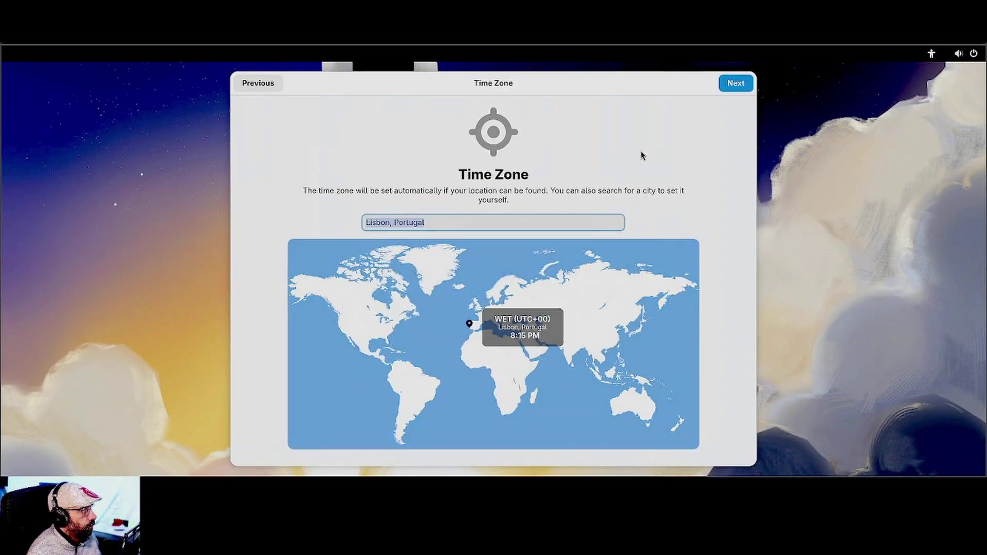
click(734, 87)
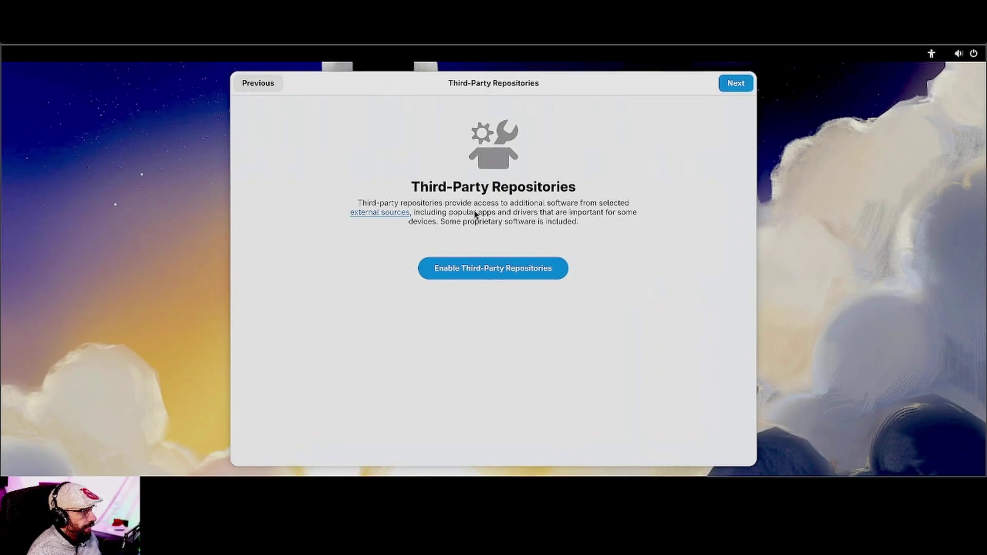
click(483, 272)
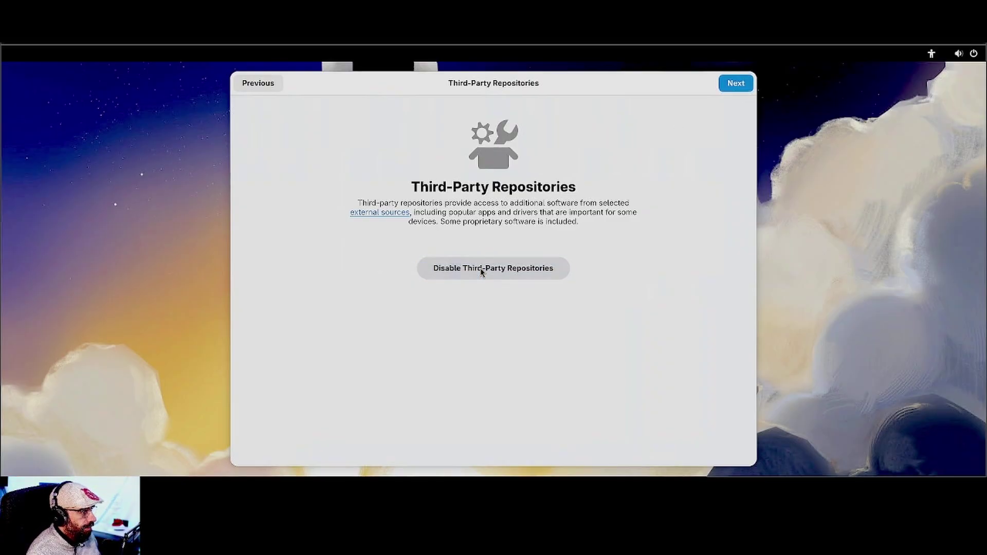
click(734, 85)
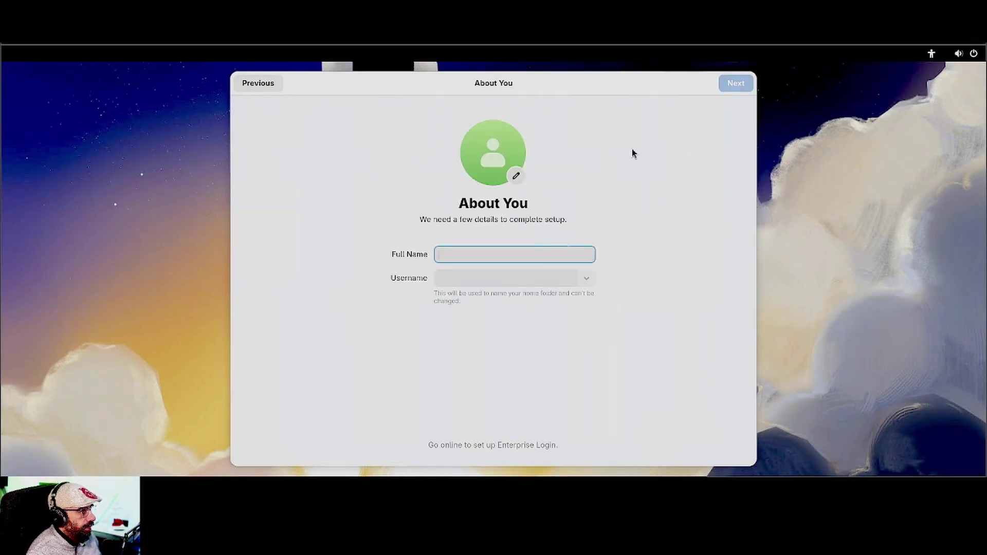
- Enter the account's full name, keep the suggested username, and continue to the password page
text(Ozzoy)
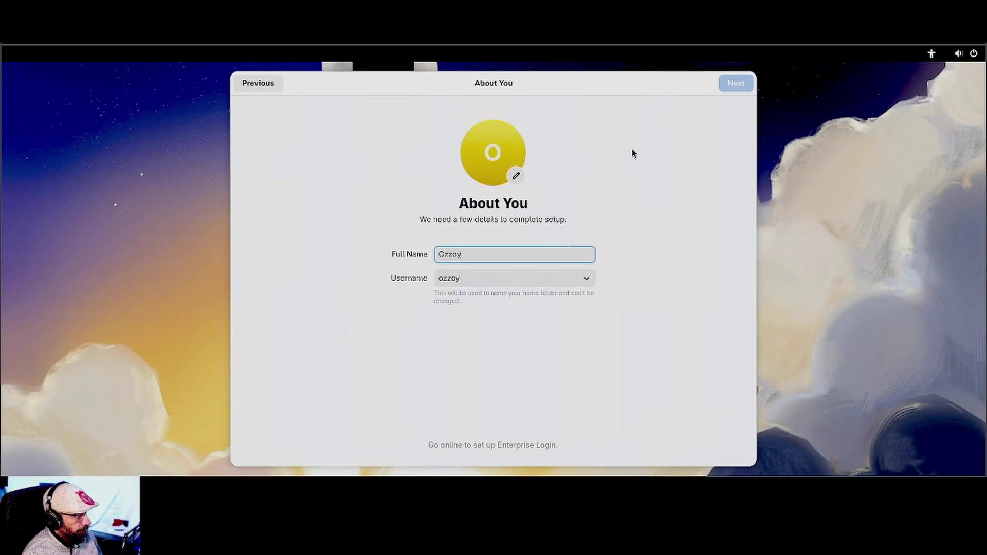
key(Return)
- Try to enter a password for the new account, then clear the password field
text(••••••)
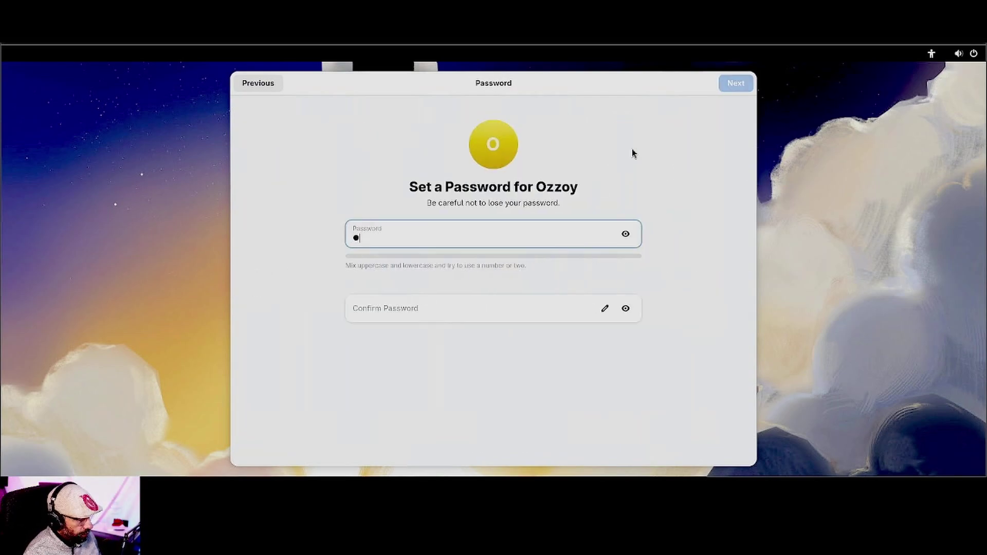
text(••)
key(Tab)
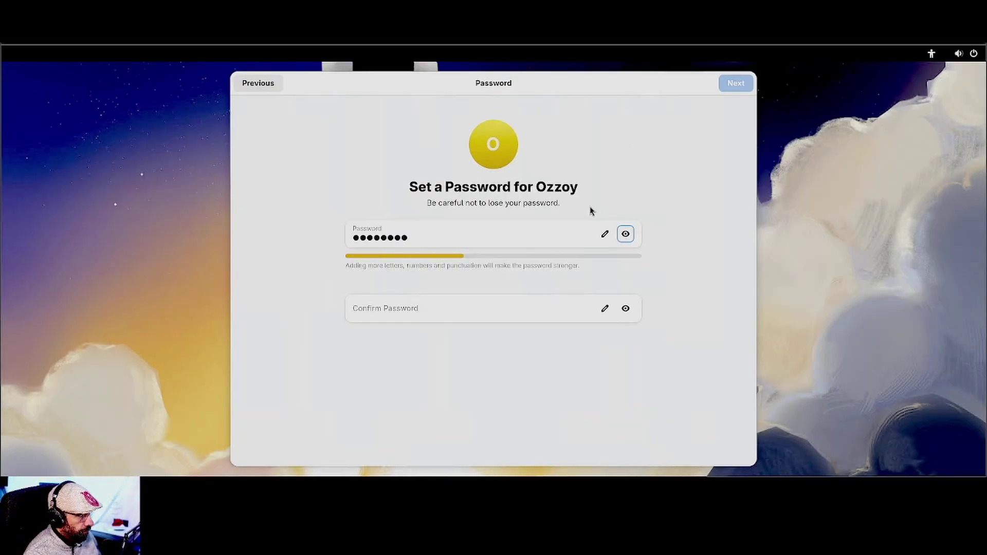
double_click(543, 236)
text(••)
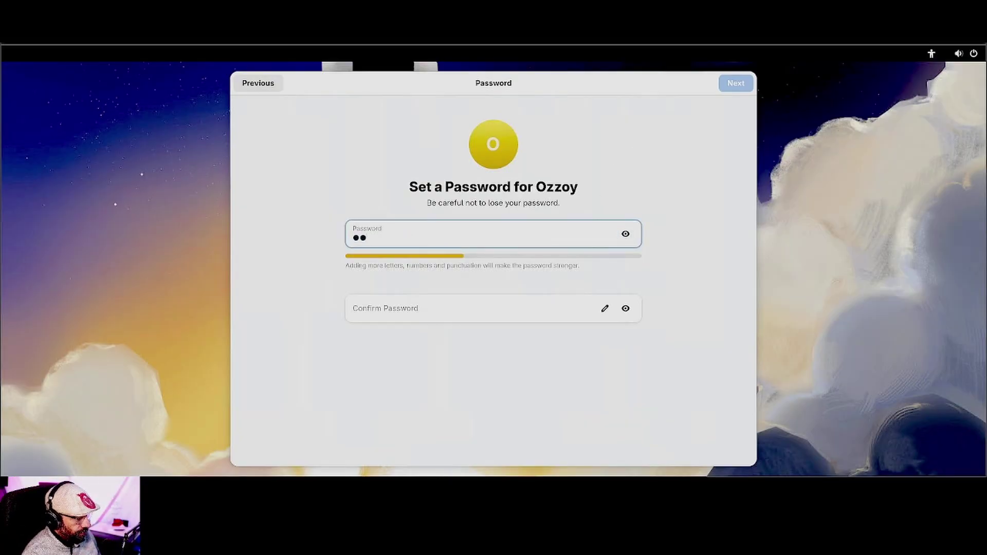
text(••)
key(BackSpace)
key(BackSpace)
key(BackSpace)
key(BackSpace)
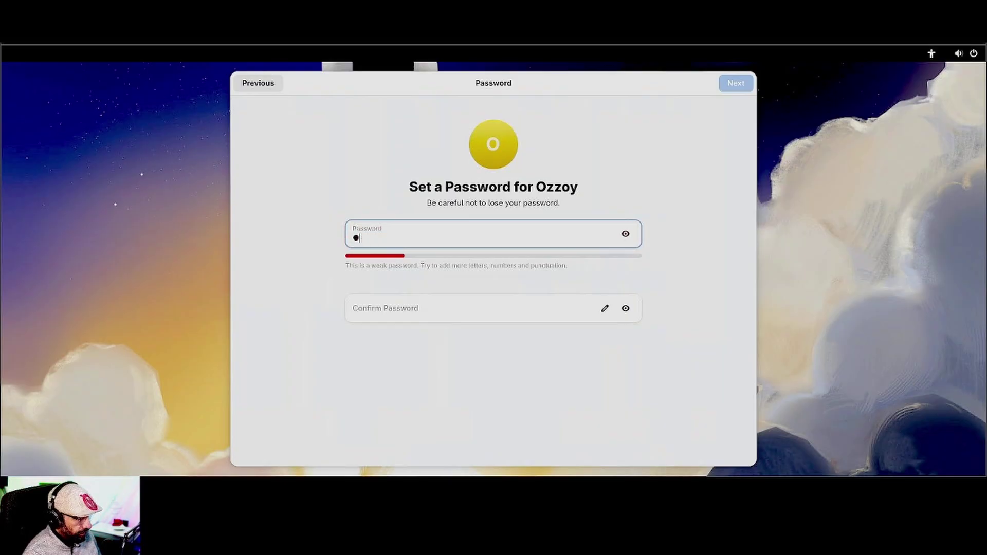
- Enter a different account password in the password field and move on to its confirmation field
text(•••••)
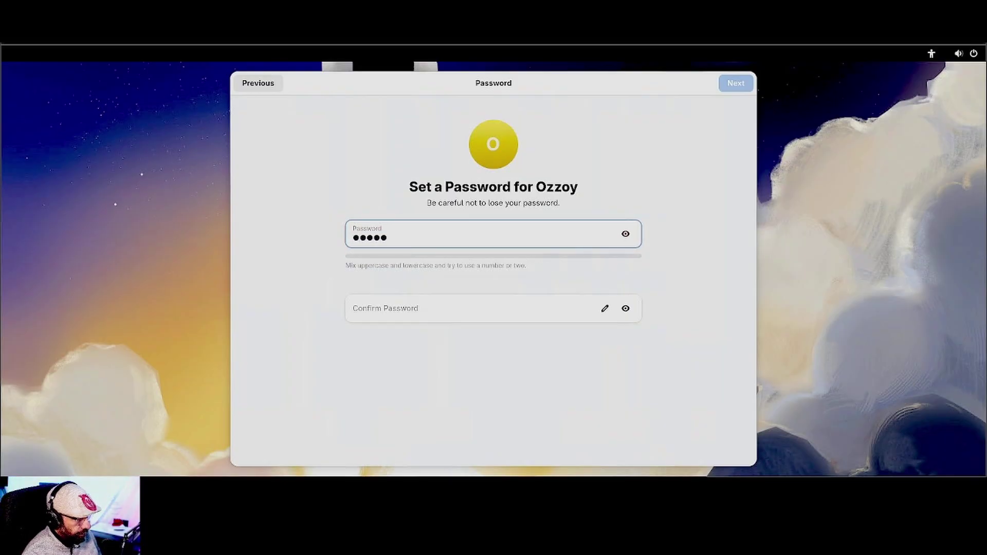
text(•••••)
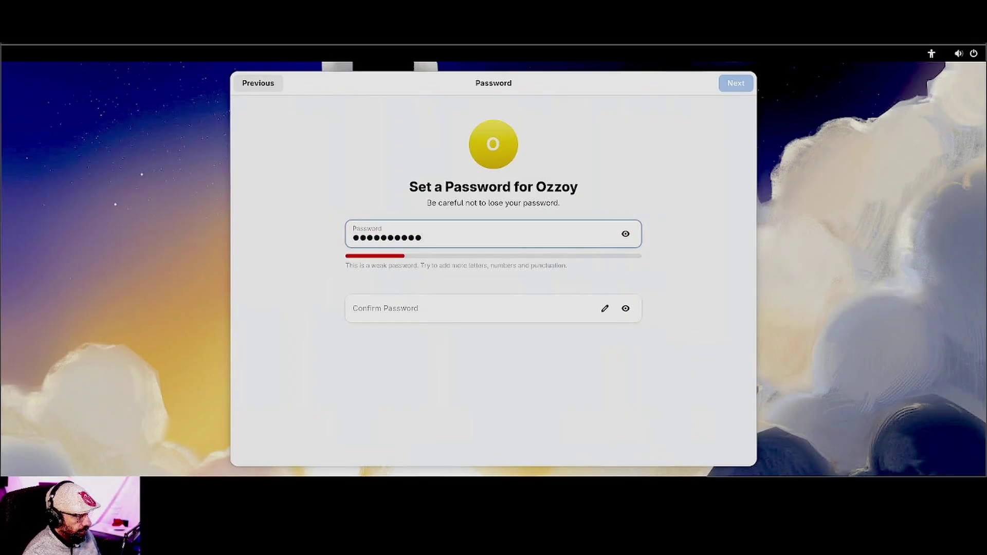
key(Tab)
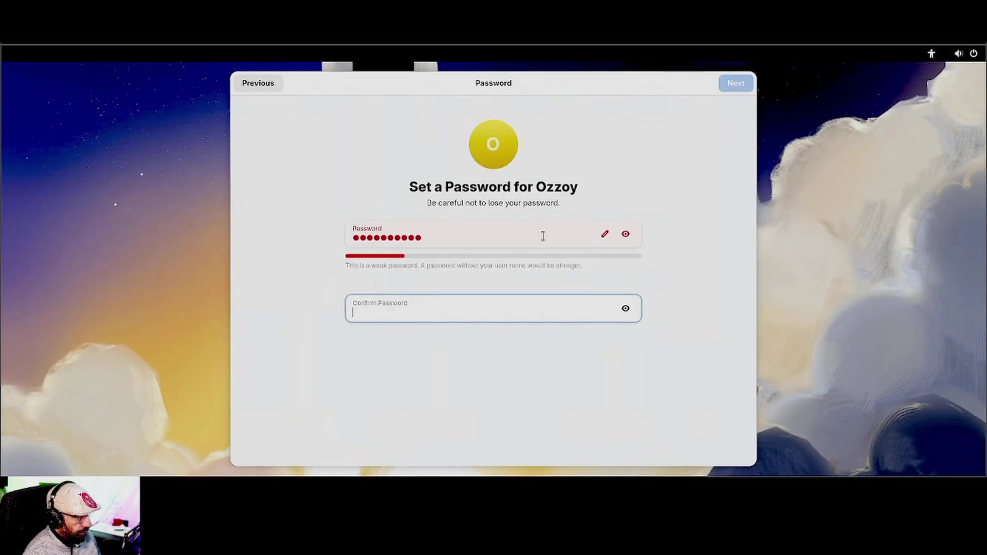
key(shift+Tab)
key(shift+Tab)
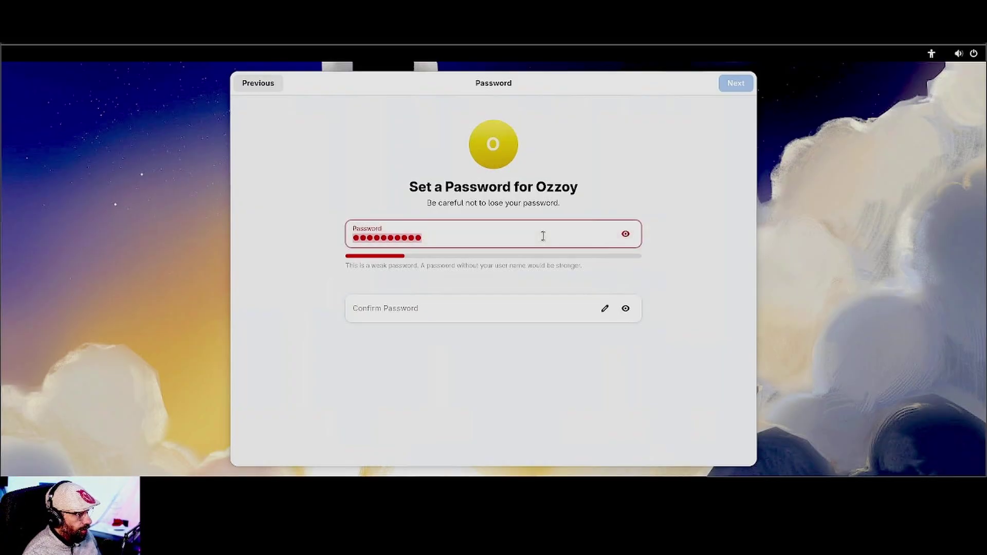
key(Tab)
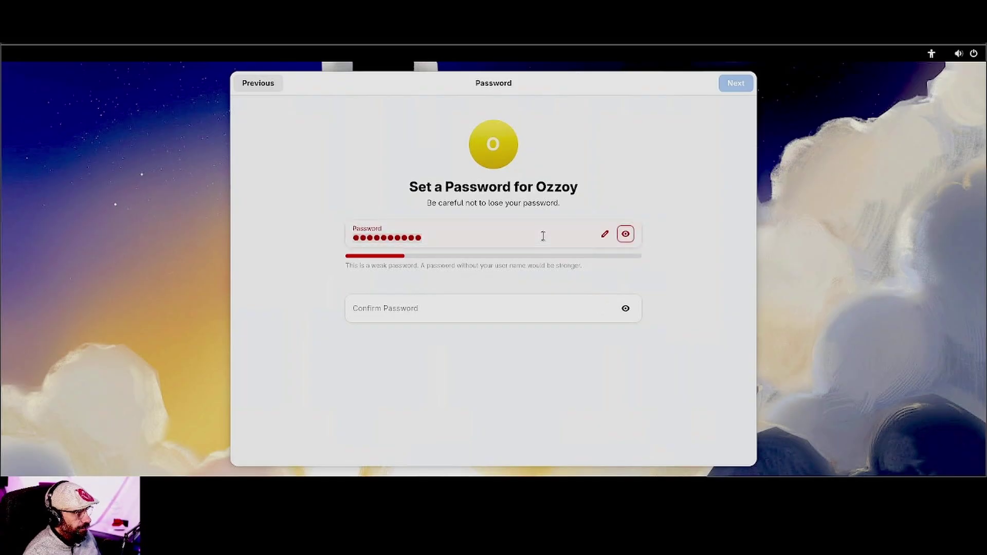
key(Tab)
- Try to repeat the account password in the confirmation field
text(•••)
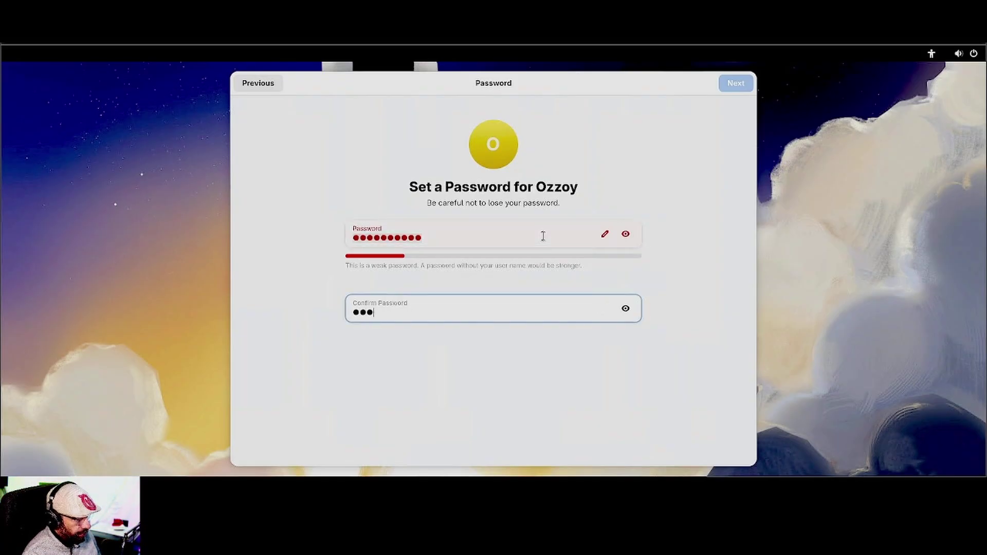
key(BackSpace)
key(BackSpace)
key(BackSpace)
text(••)
key(BackSpace)
key(BackSpace)
text(••••••••••)
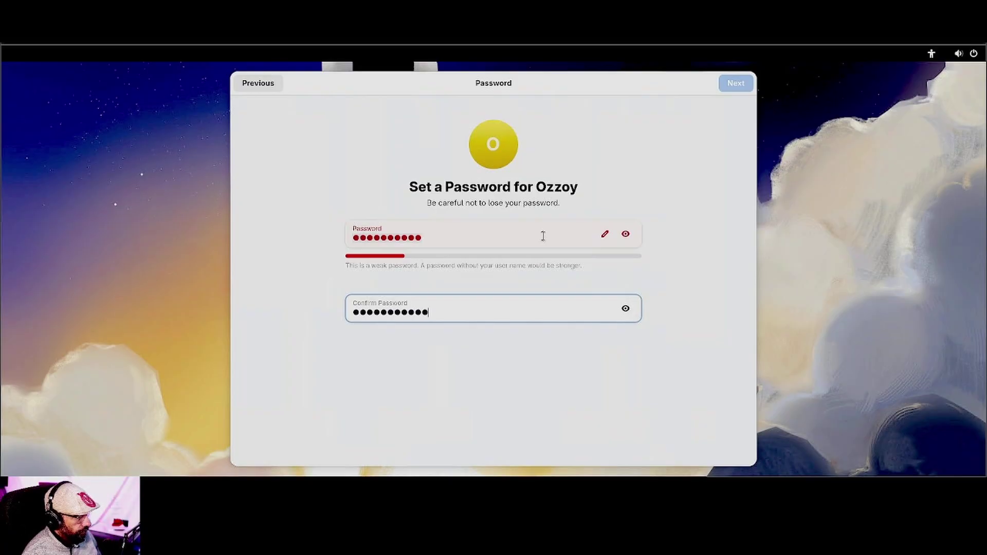
- Replace the confirmation entry with the matching account password and complete the account setup
double_click(481, 304)
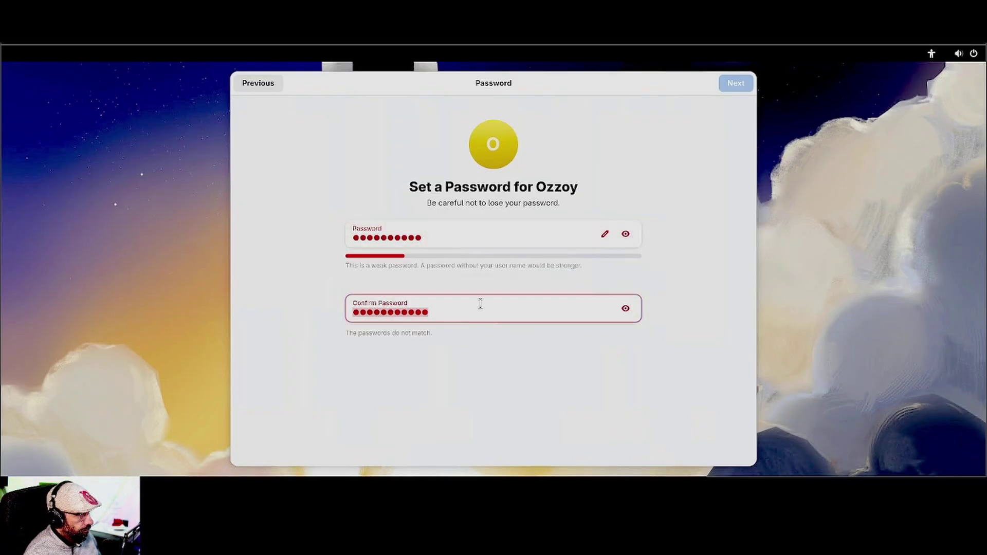
text(••••••••)
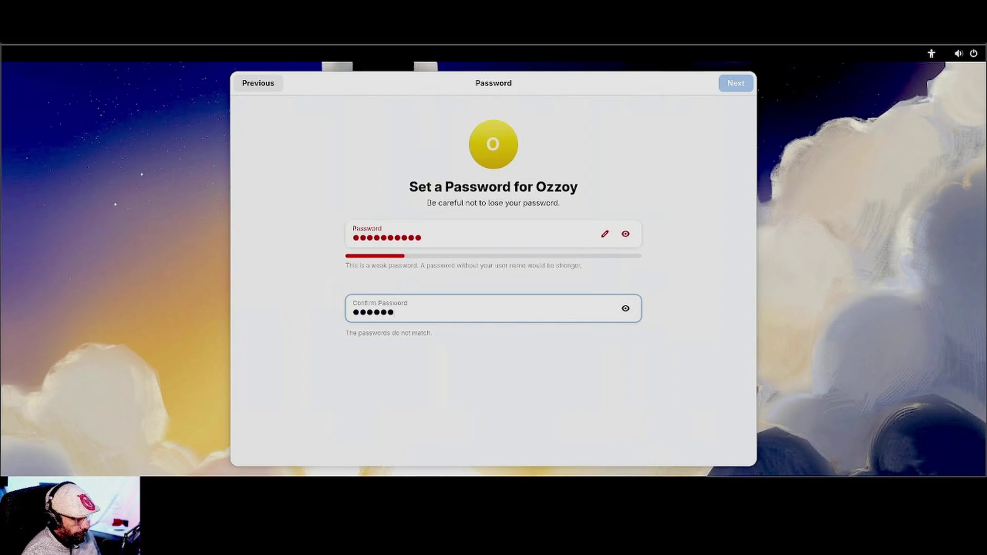
text(••)
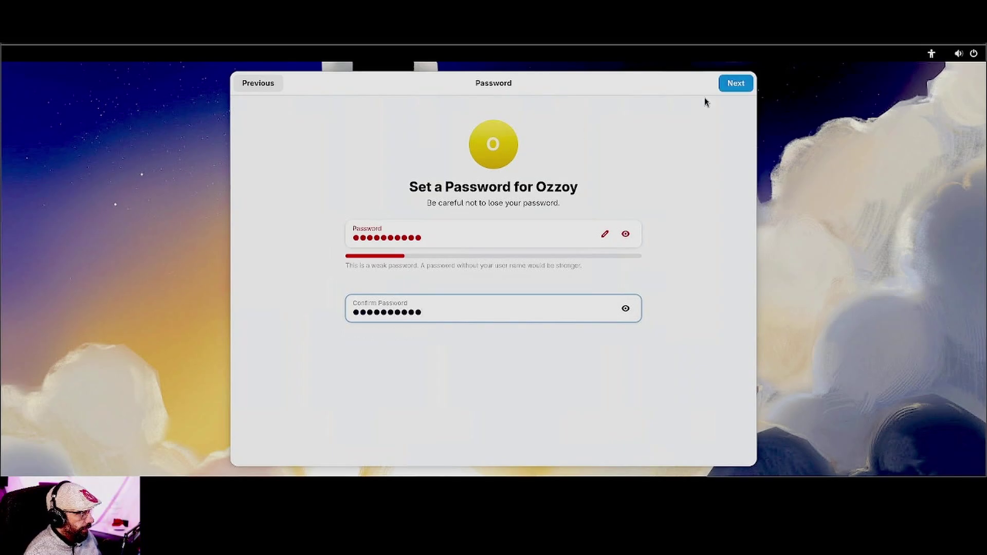
click(726, 89)
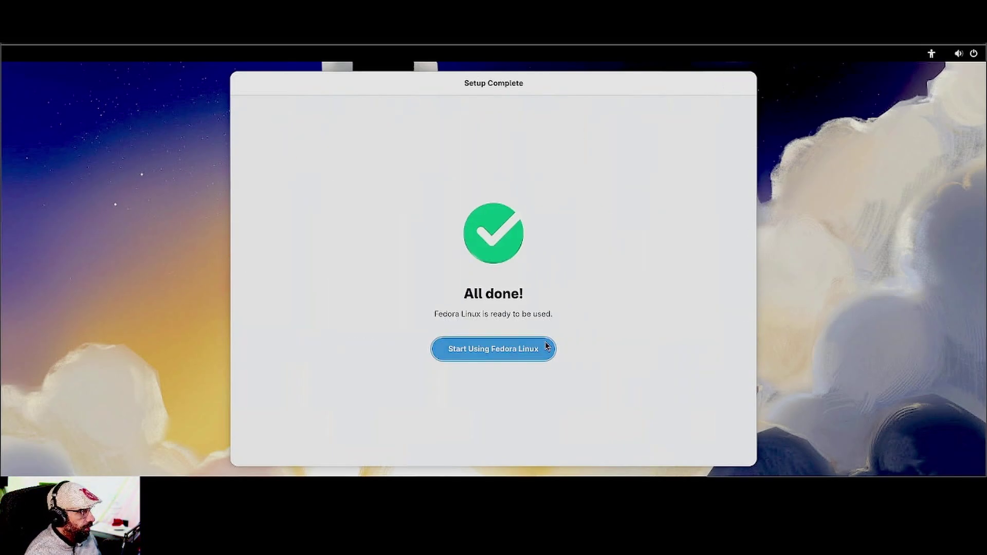
- Start using Fedora Linux and skip the welcome tour
click(547, 346)
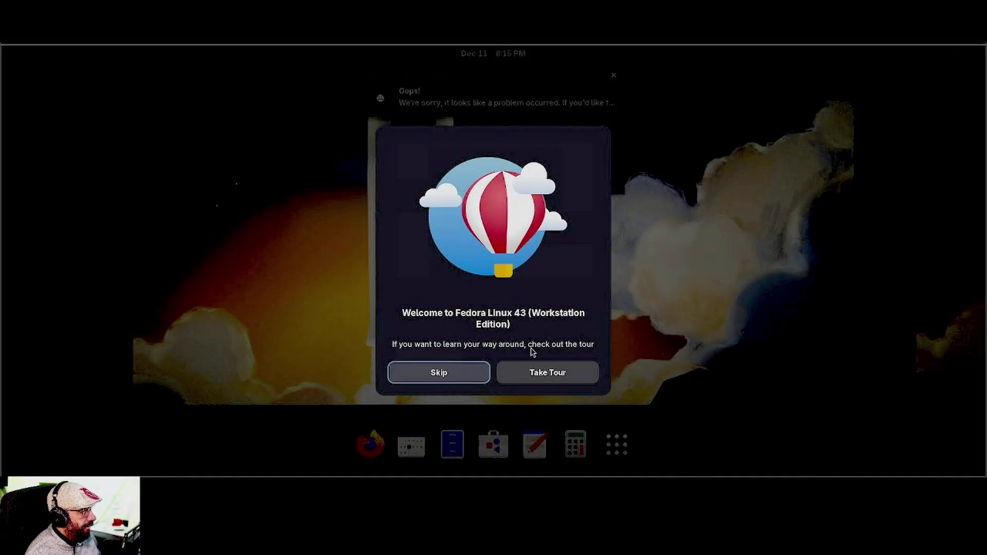
click(440, 373)
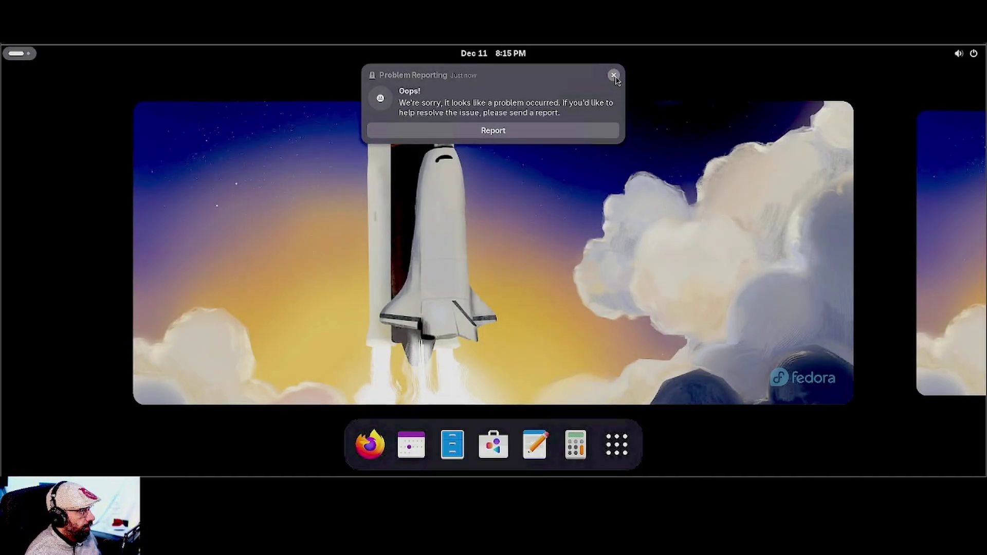
- Restart the system, confirming the restart, and boot Windows Boot Manager (on /dev/nvme0n1p1) from the boot menu
click(967, 53)
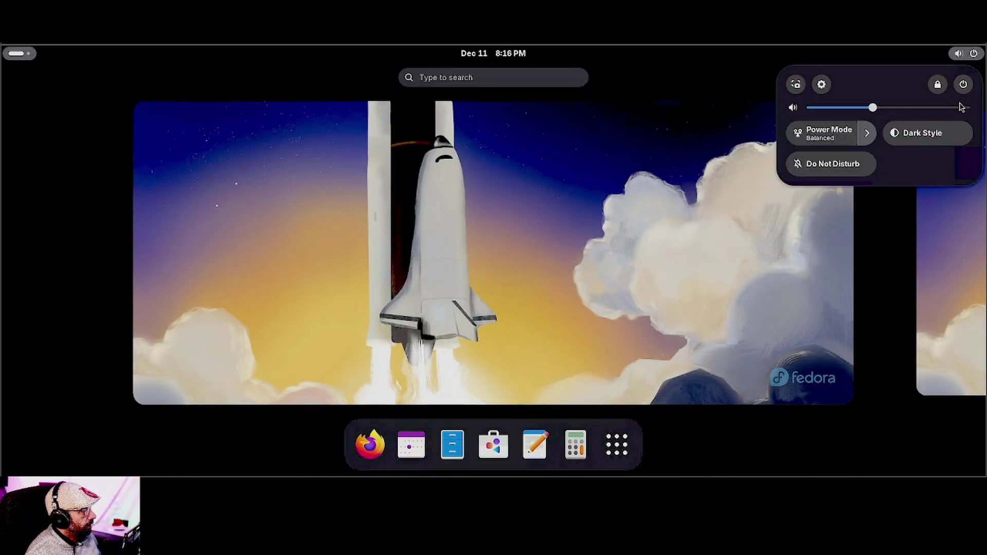
click(964, 84)
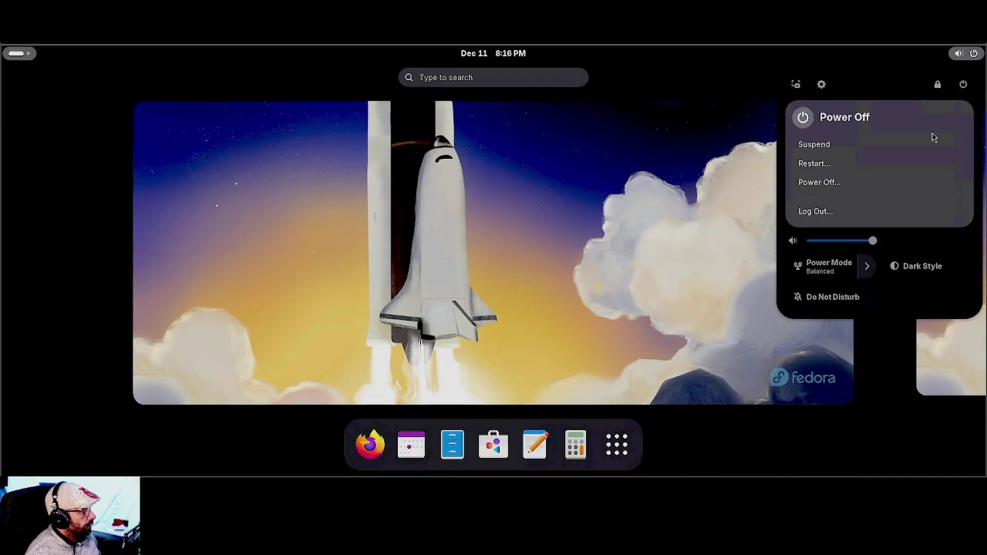
click(841, 163)
click(537, 292)
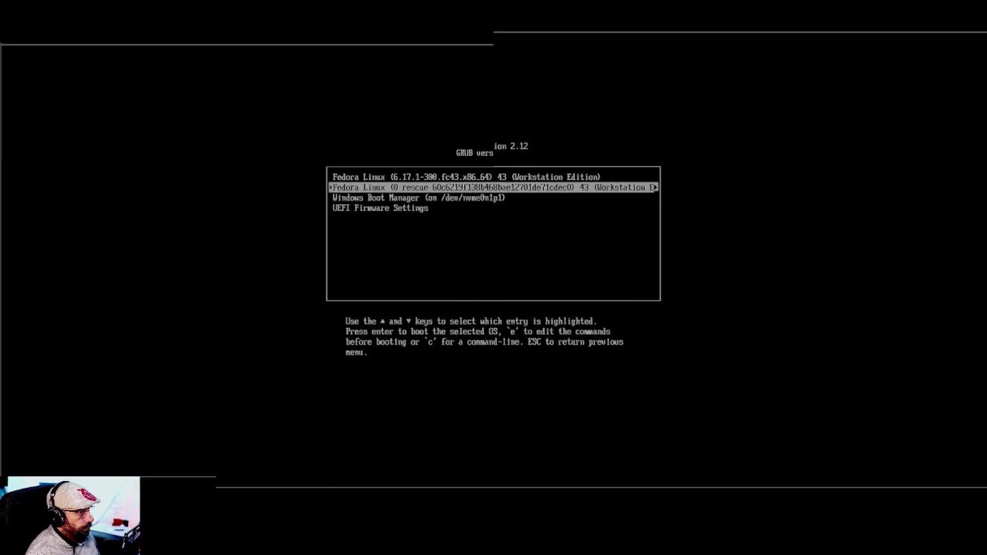
key(Down)
key(Return)
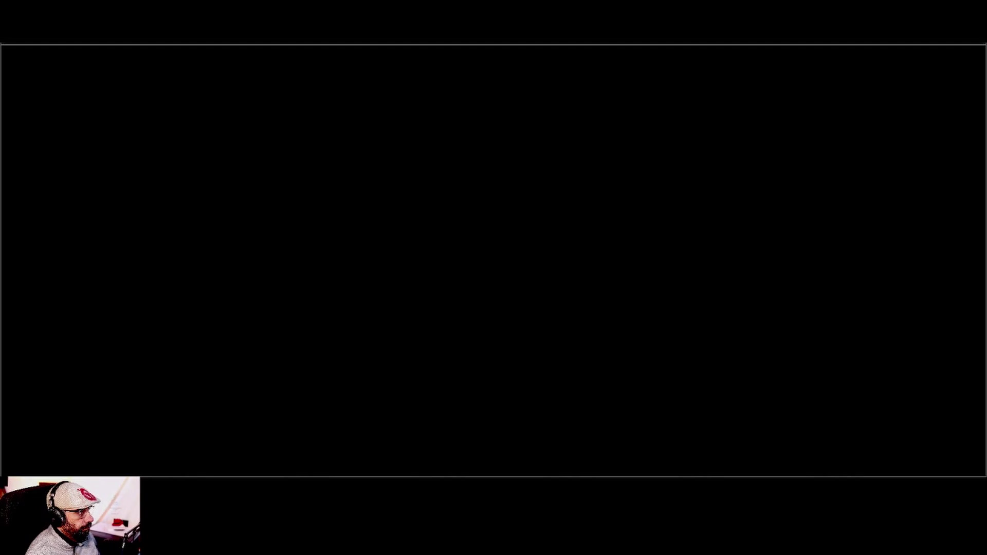